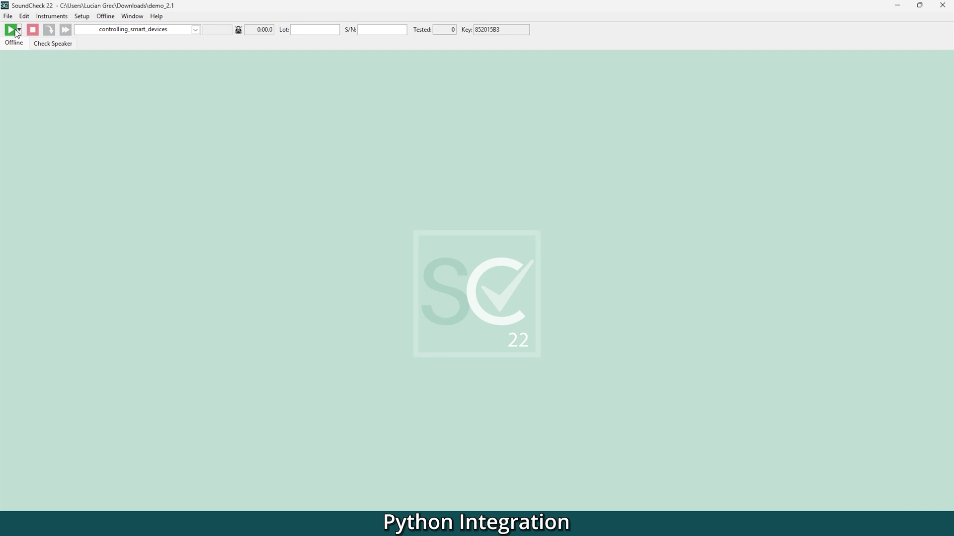
Step: Run the smart-speaker sequence, then the balloon_plotting sequence at 500 Hz
{"action": "key", "text": "ctrl+e"}
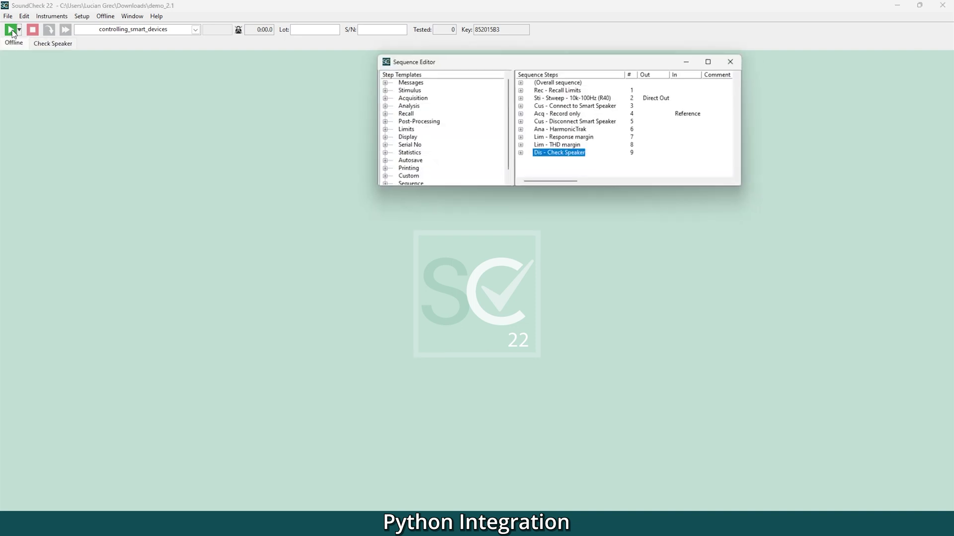
{"action": "left_click", "coordinate": [12, 32]}
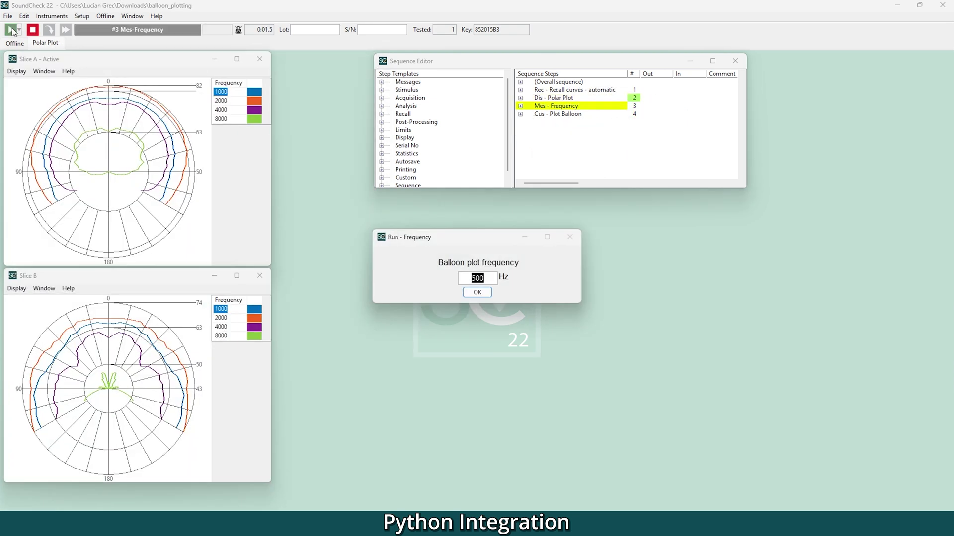
{"action": "key", "text": "Return"}
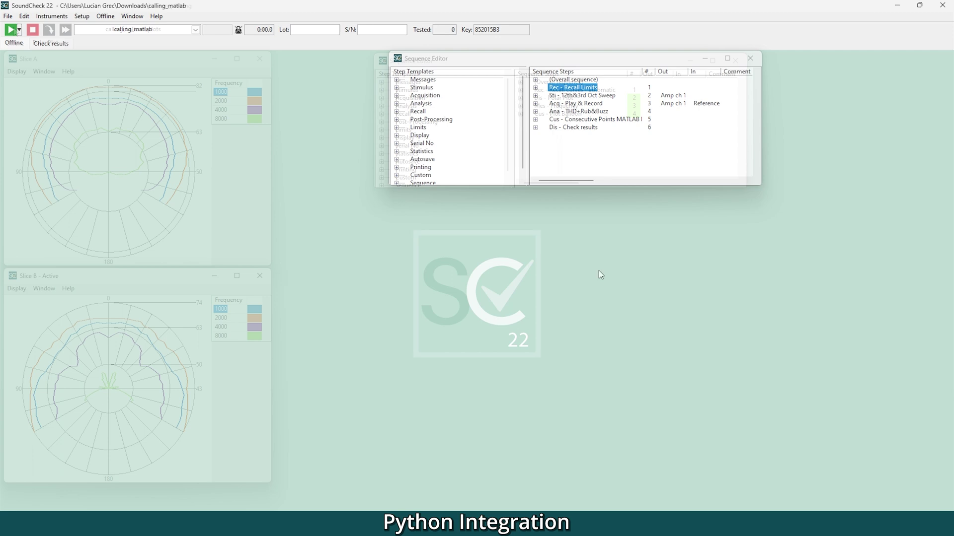
Step: Run calling_matlab, set Py Mixer Volume to Volume Level with playback devices, and inspect its block diagram
{"action": "left_click", "coordinate": [12, 31]}
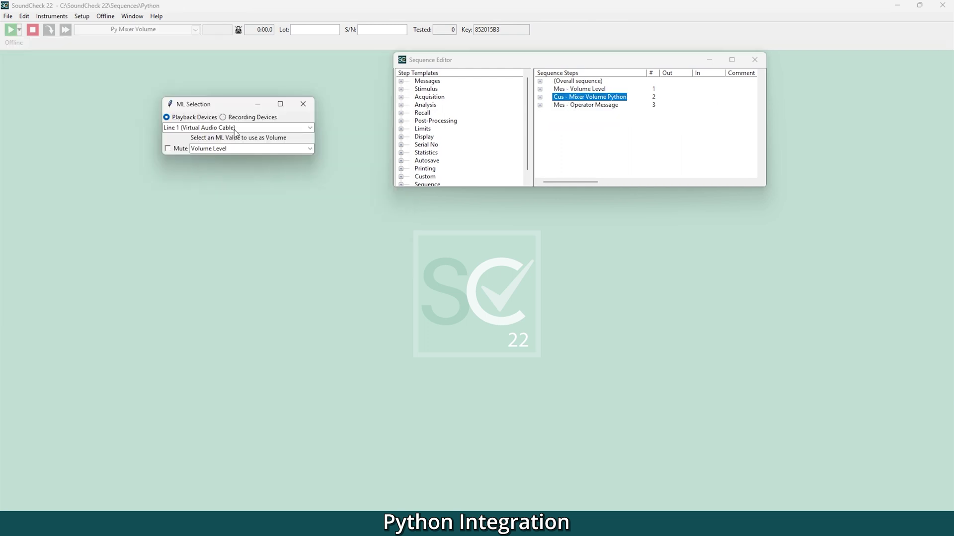
{"action": "left_click", "coordinate": [240, 150]}
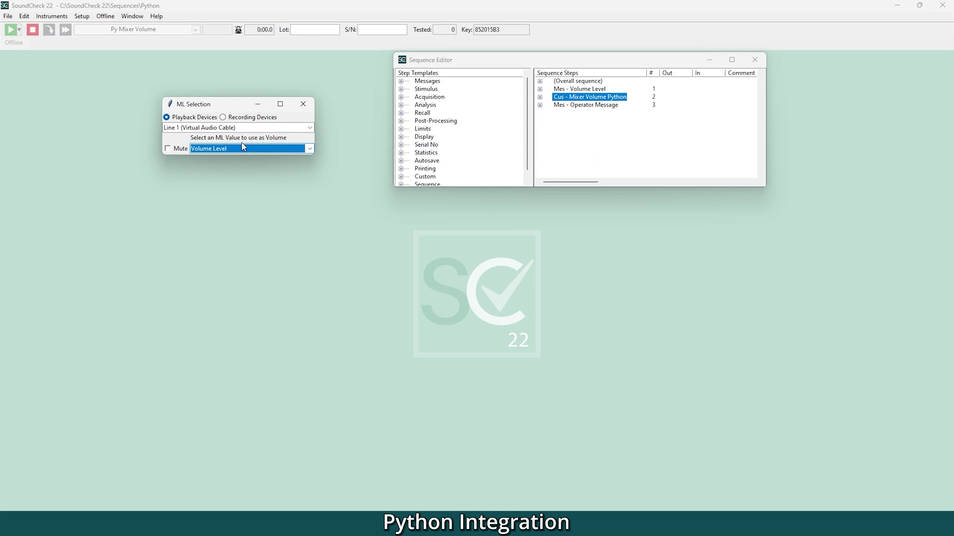
{"action": "left_click", "coordinate": [241, 119]}
{"action": "left_click", "coordinate": [198, 119]}
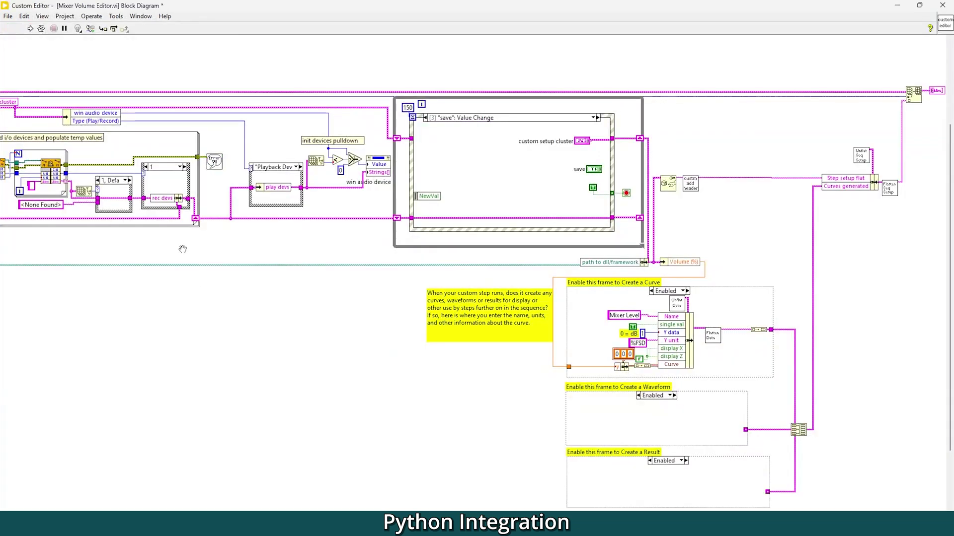
{"action": "mouse_move", "coordinate": [253, 345]}
{"action": "left_mouse_down"}
{"action": "mouse_move", "coordinate": [730, 346]}
{"action": "mouse_move", "coordinate": [253, 345]}
{"action": "left_mouse_up"}
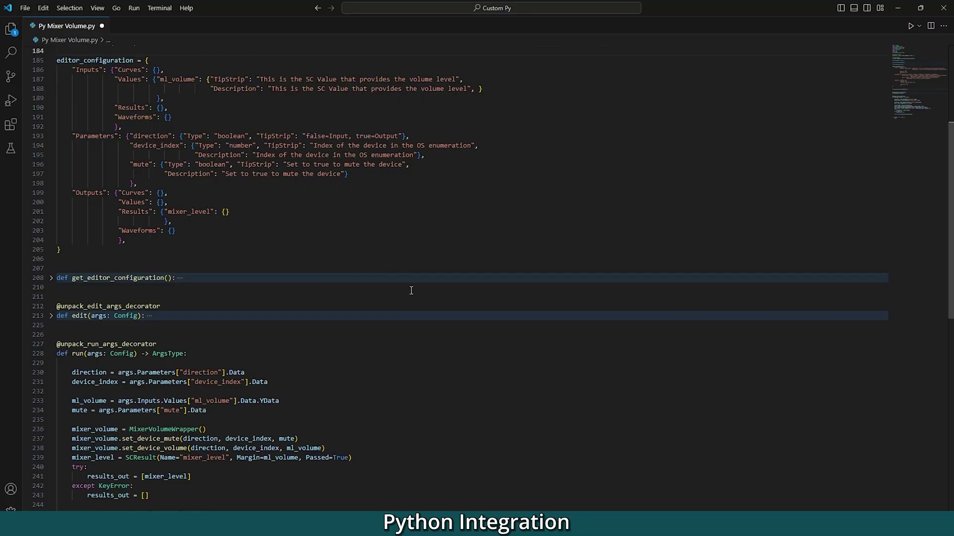
{"action": "left_click_drag", "start_coordinate": [60, 250], "coordinate": [68, 60]}
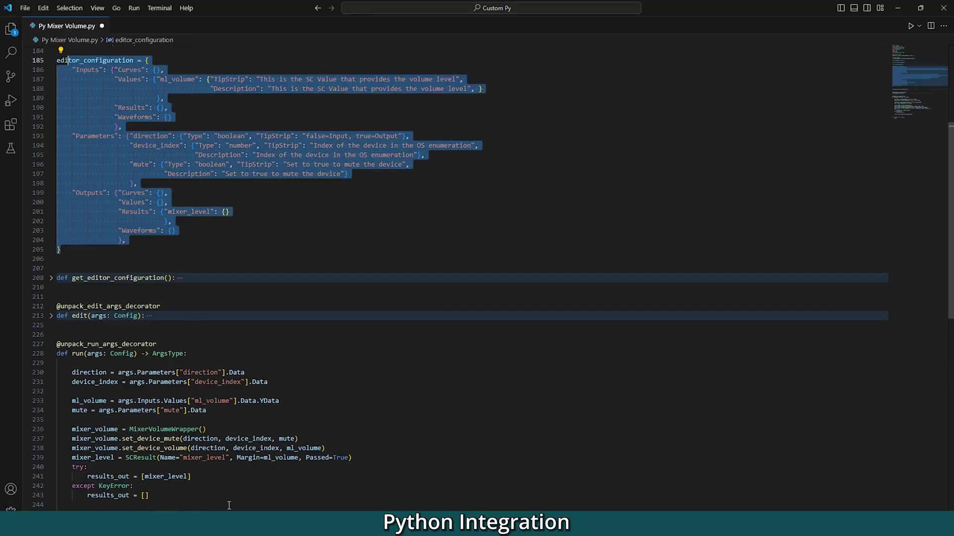
Step: Highlight the run() body in Py Mixer Volume.py, then unfold and refold edit()
{"action": "left_click_drag", "start_coordinate": [229, 505], "coordinate": [74, 353]}
{"action": "left_click", "coordinate": [51, 316]}
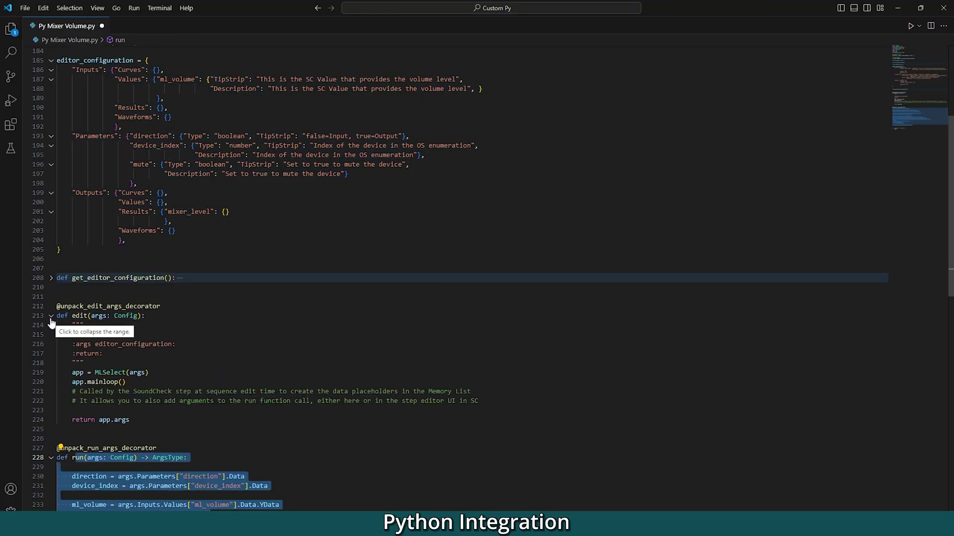
{"action": "left_click", "coordinate": [51, 316]}
{"action": "scroll", "coordinate": [220, 299], "scroll_direction": "up", "scroll_amount": 5}
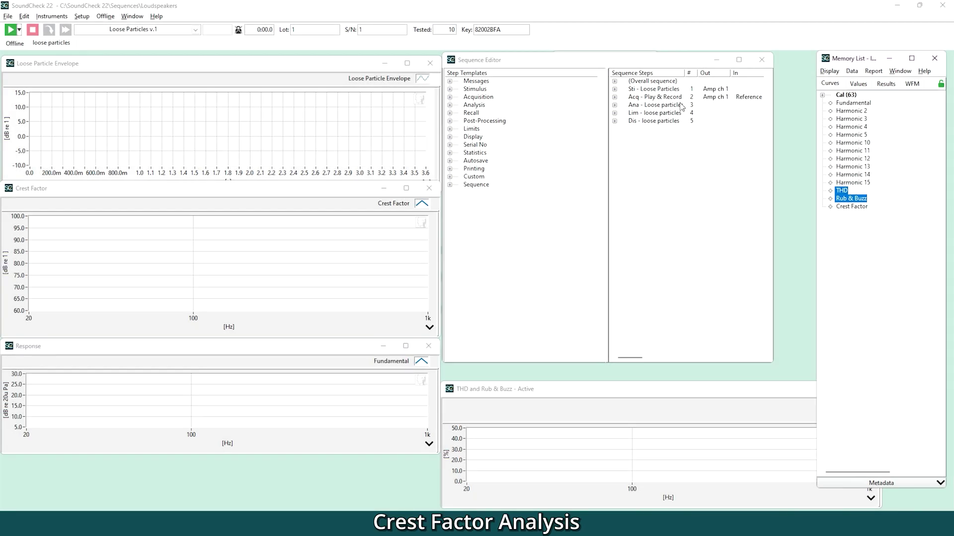
Step: Turn off Crest Factor in Ana - Loose particles and set Multimeter 1 to measure Crest Factor
{"action": "left_click", "coordinate": [681, 107]}
{"action": "double_click", "coordinate": [680, 104]}
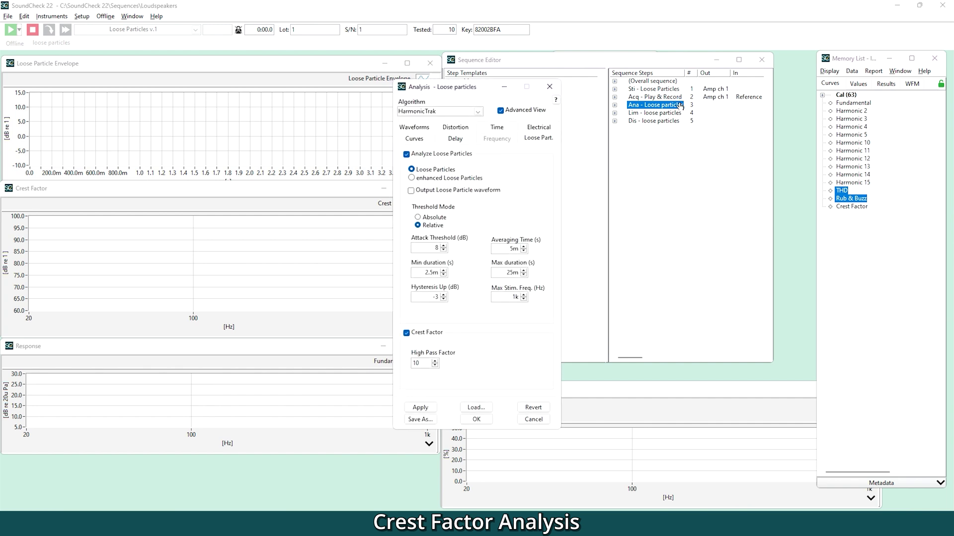
{"action": "left_click", "coordinate": [406, 333]}
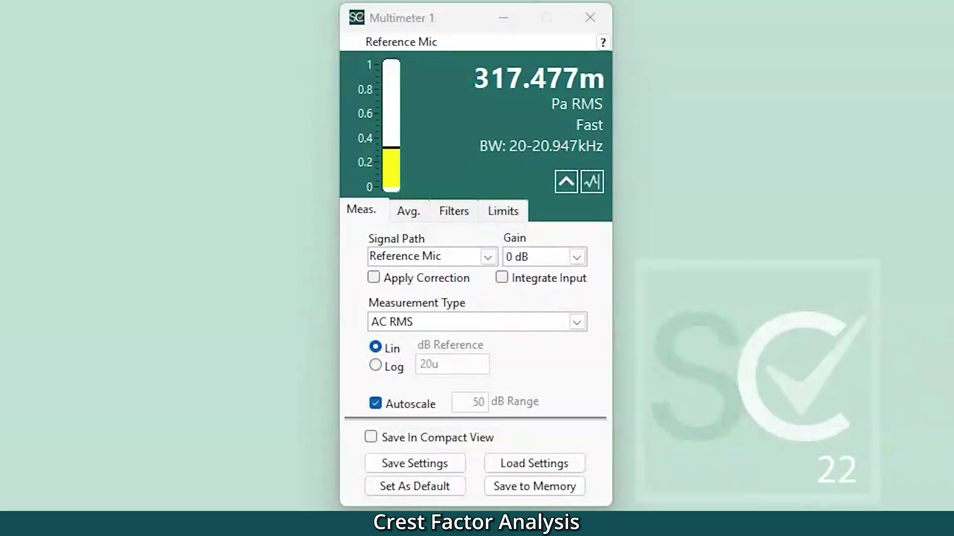
{"action": "left_click", "coordinate": [576, 322]}
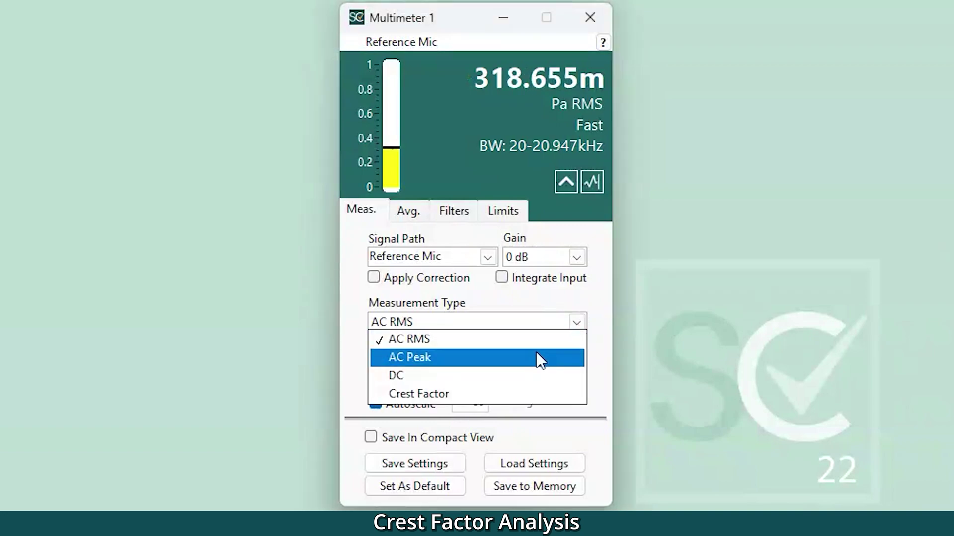
{"action": "left_click", "coordinate": [475, 396]}
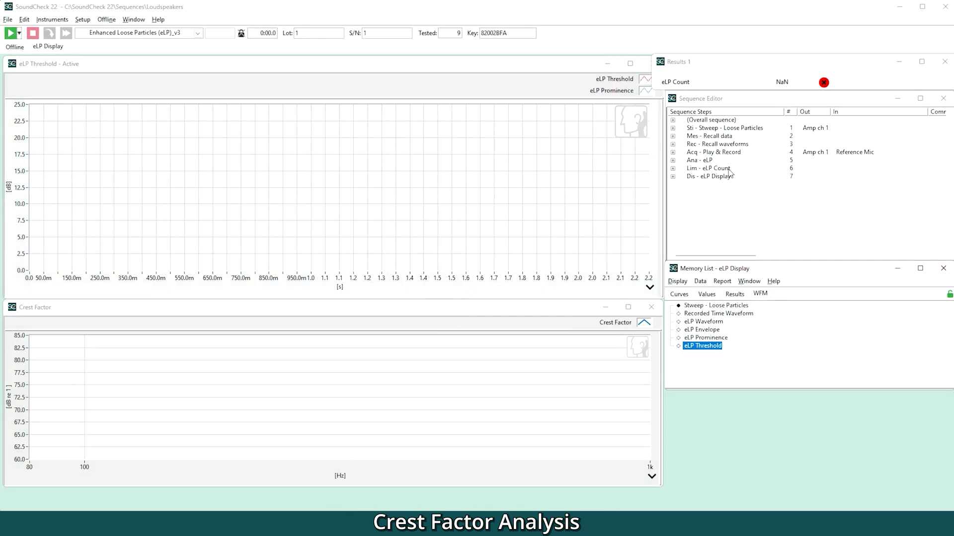
Step: Enable Crest Factor in Ana - eLP, then run the sequence without recalling the example waveform
{"action": "left_click", "coordinate": [702, 161]}
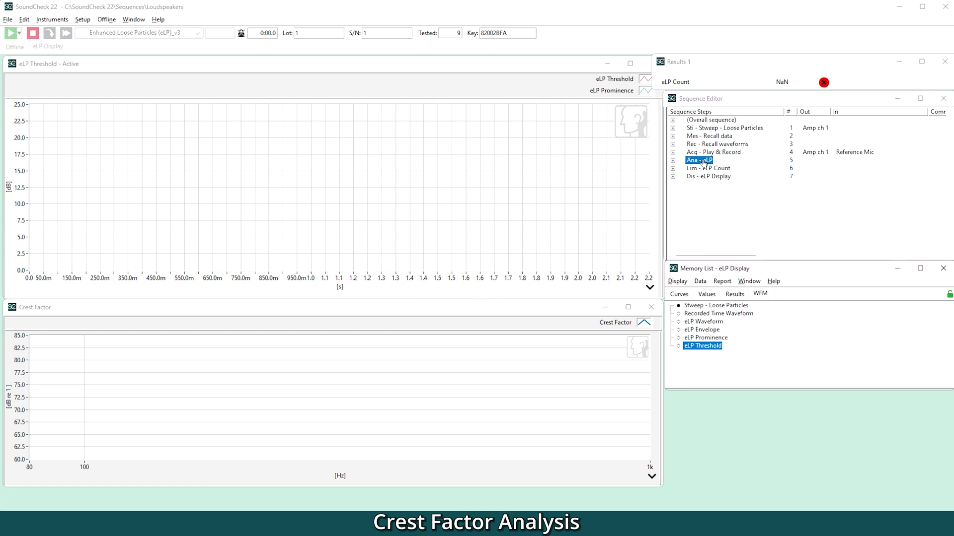
{"action": "double_click", "coordinate": [702, 161]}
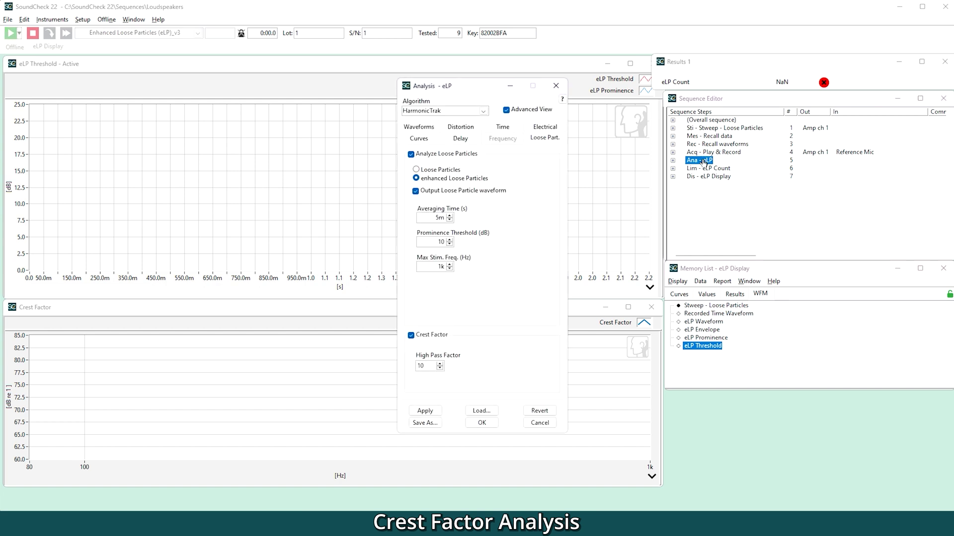
{"action": "left_click", "coordinate": [411, 336]}
{"action": "left_click", "coordinate": [410, 336]}
{"action": "left_click", "coordinate": [482, 423]}
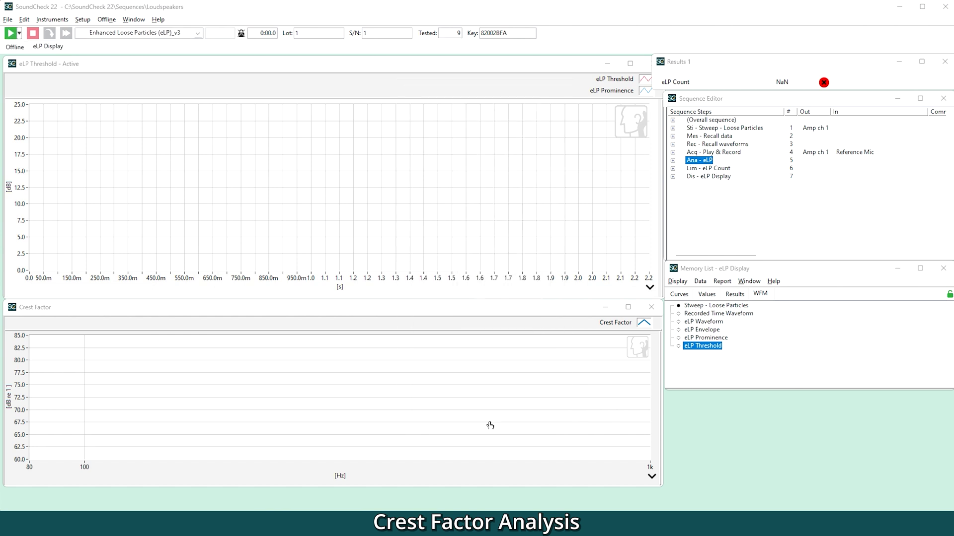
{"action": "left_click", "coordinate": [11, 34]}
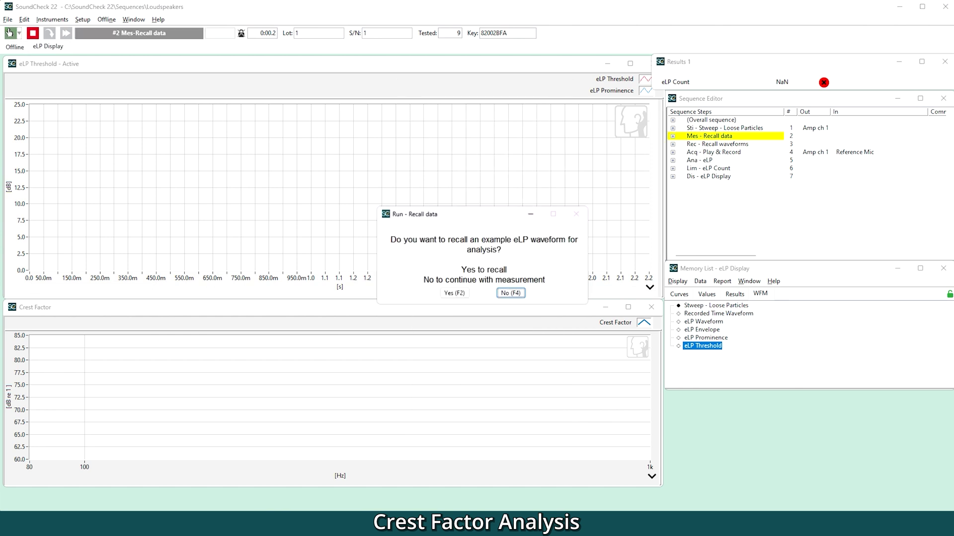
{"action": "left_click", "coordinate": [511, 294]}
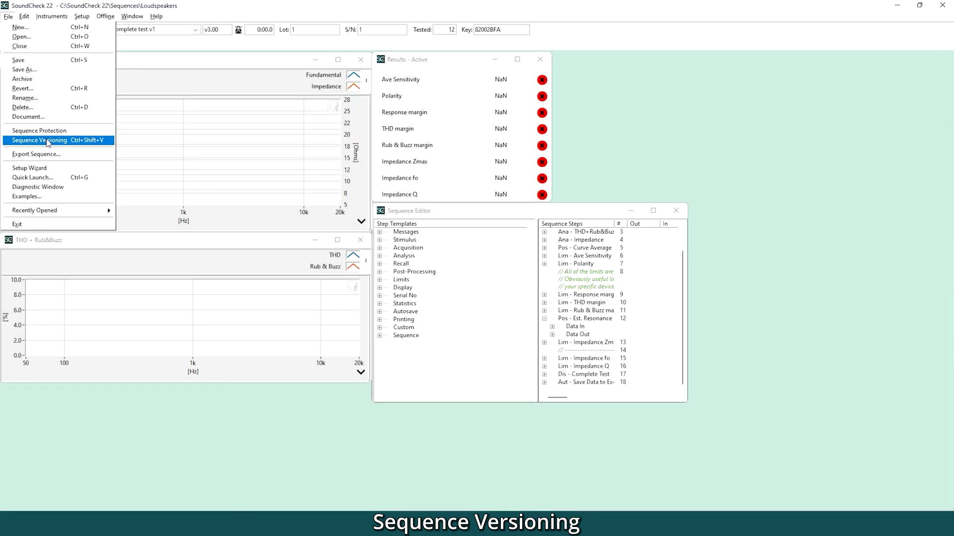
Step: Open the sequence version history, expand versions 3.00.00005 and 0.00.00002, and show all history
{"action": "left_click", "coordinate": [114, 141]}
{"action": "left_click", "coordinate": [243, 176]}
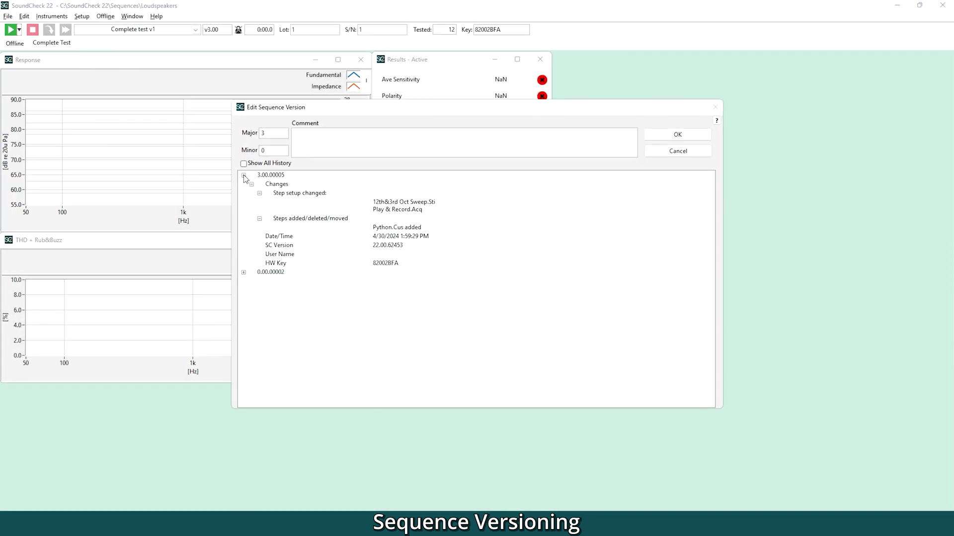
{"action": "left_click", "coordinate": [244, 272]}
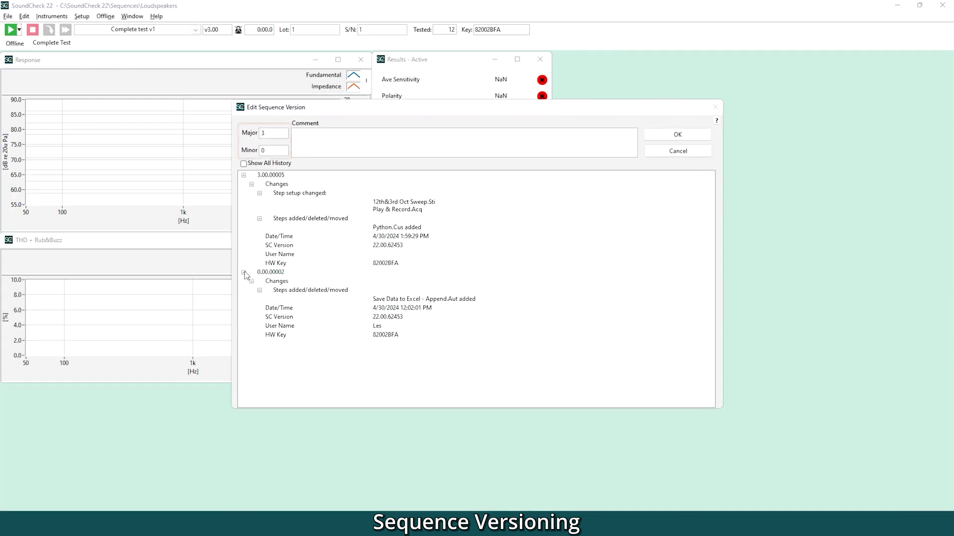
{"action": "left_click", "coordinate": [243, 164]}
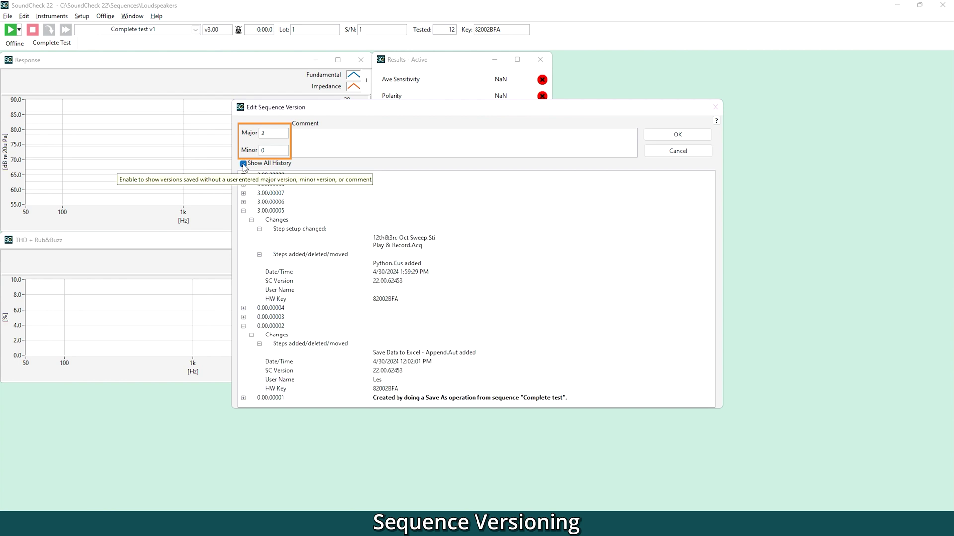
Step: Edit the user name recorded for version 3.00.00005
{"action": "right_click", "coordinate": [380, 294]}
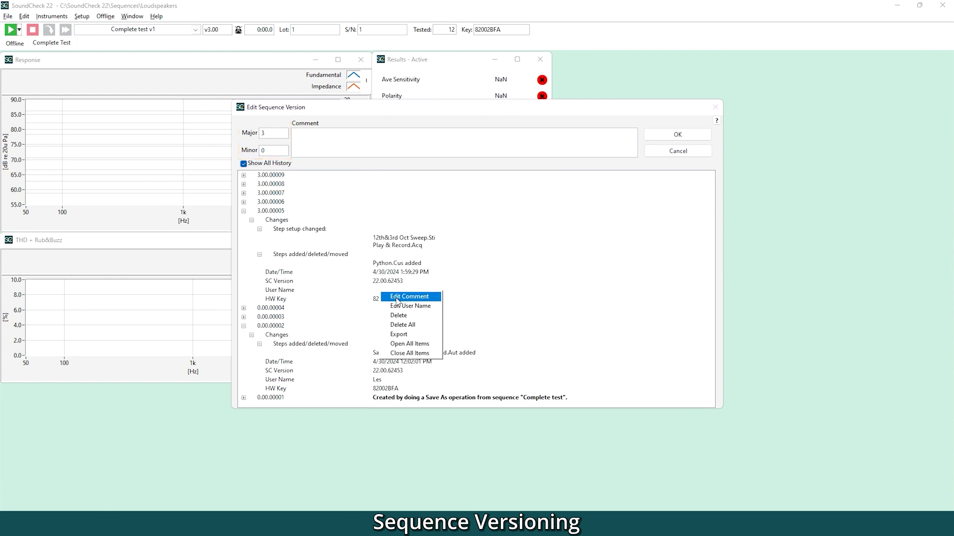
{"action": "left_click", "coordinate": [399, 306]}
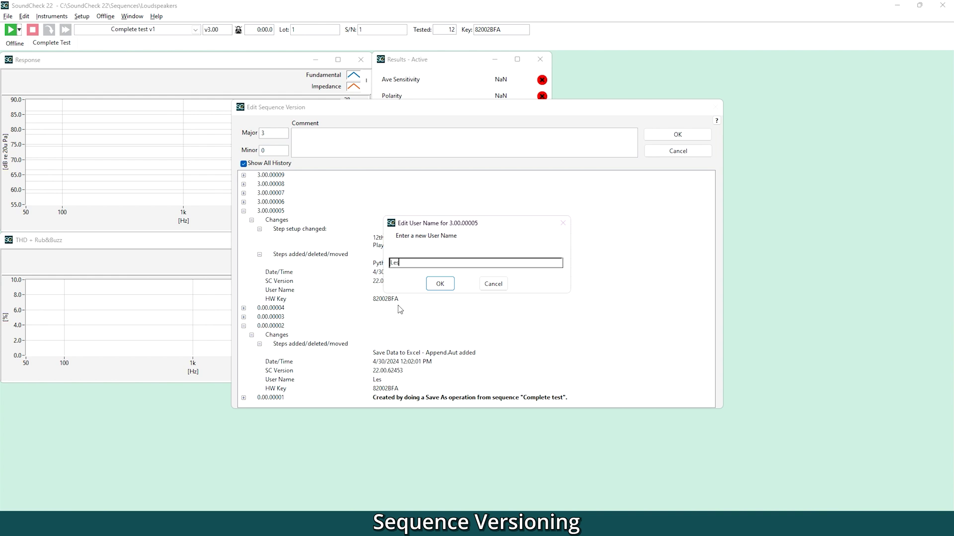
{"action": "left_click", "coordinate": [440, 284]}
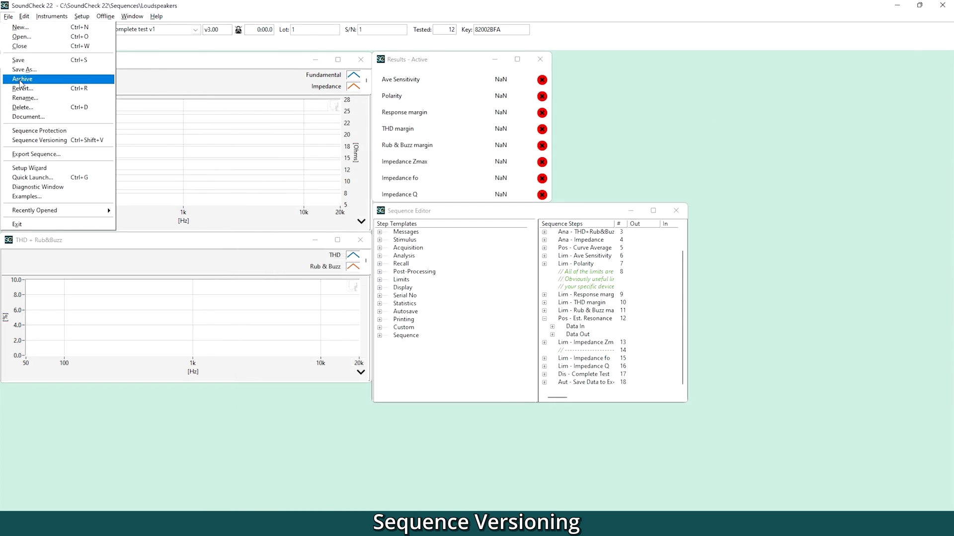
Step: Archive the sequence as Complete test v1 v3.00.00010.sqc
{"action": "left_click", "coordinate": [20, 80]}
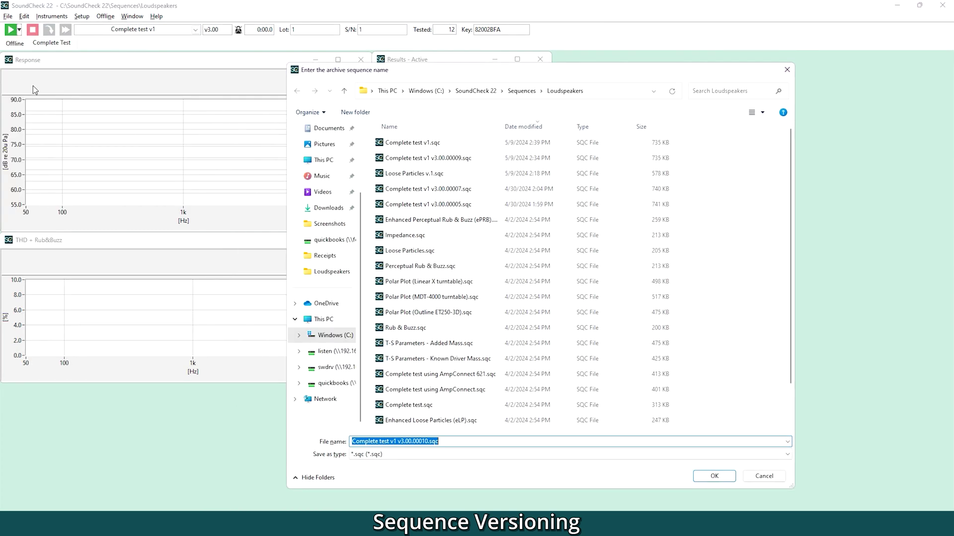
{"action": "left_click", "coordinate": [711, 478]}
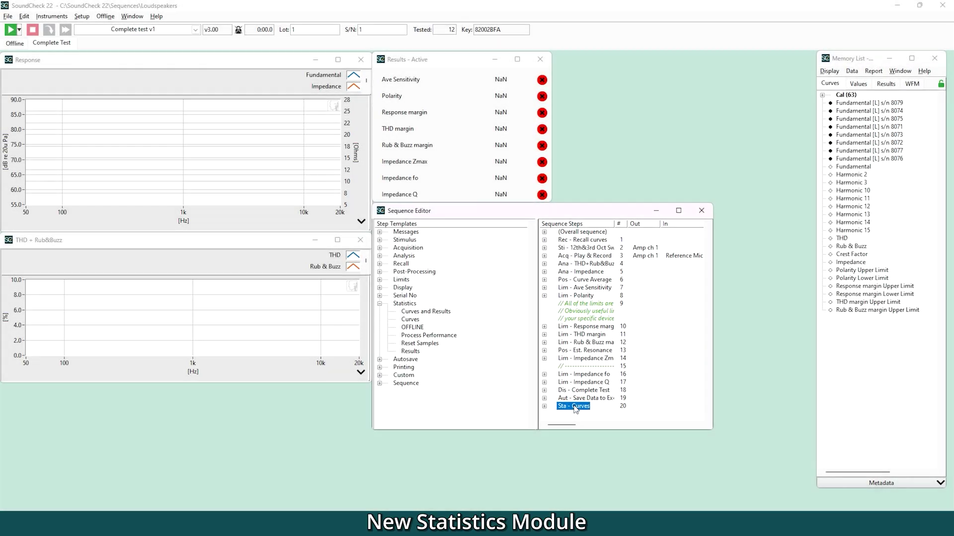
Step: Add the eight Fundamental [L] curves to the Statistics Curves data, keeping Perform Statistics mode
{"action": "double_click", "coordinate": [576, 410]}
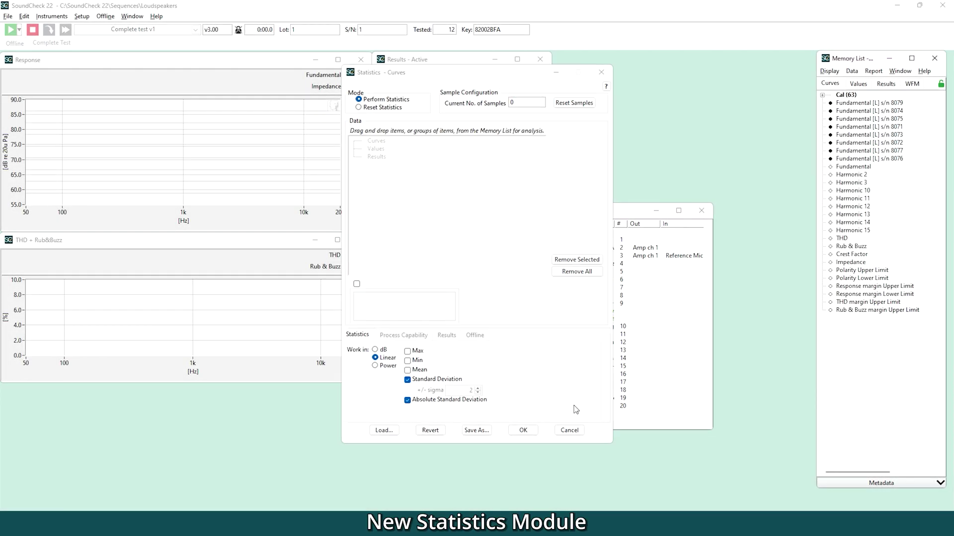
{"action": "left_click", "coordinate": [850, 103]}
{"action": "left_click", "coordinate": [854, 159], "text": "shift"}
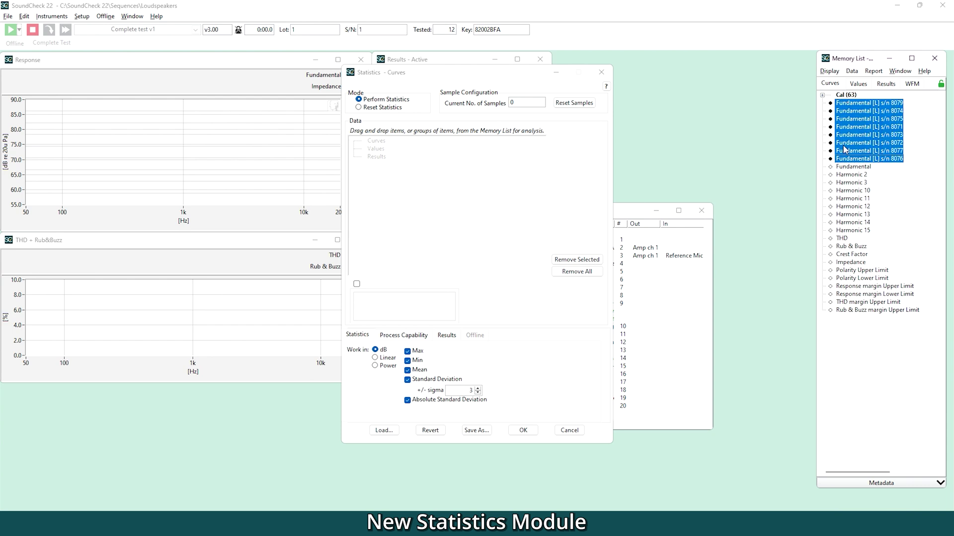
{"action": "left_click_drag", "start_coordinate": [847, 104], "coordinate": [510, 146]}
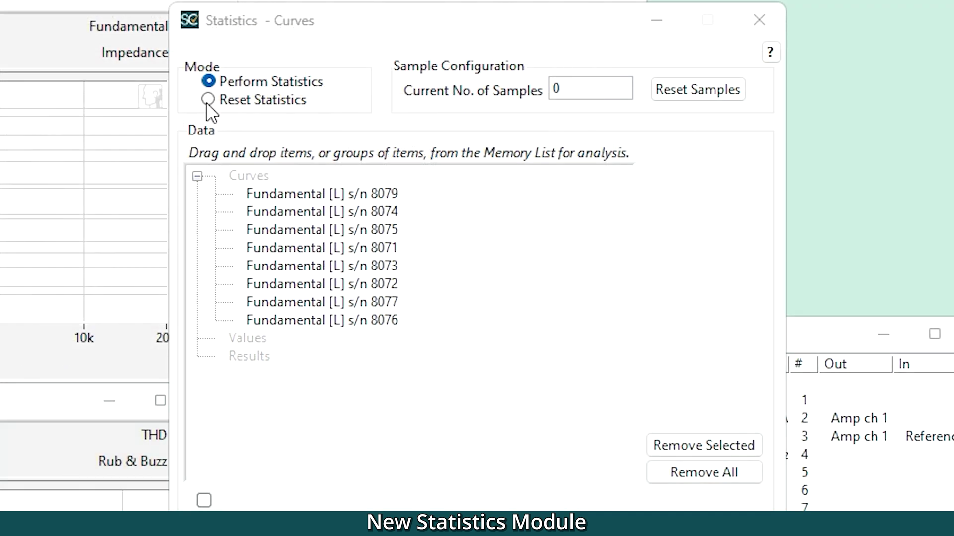
{"action": "left_click", "coordinate": [358, 108]}
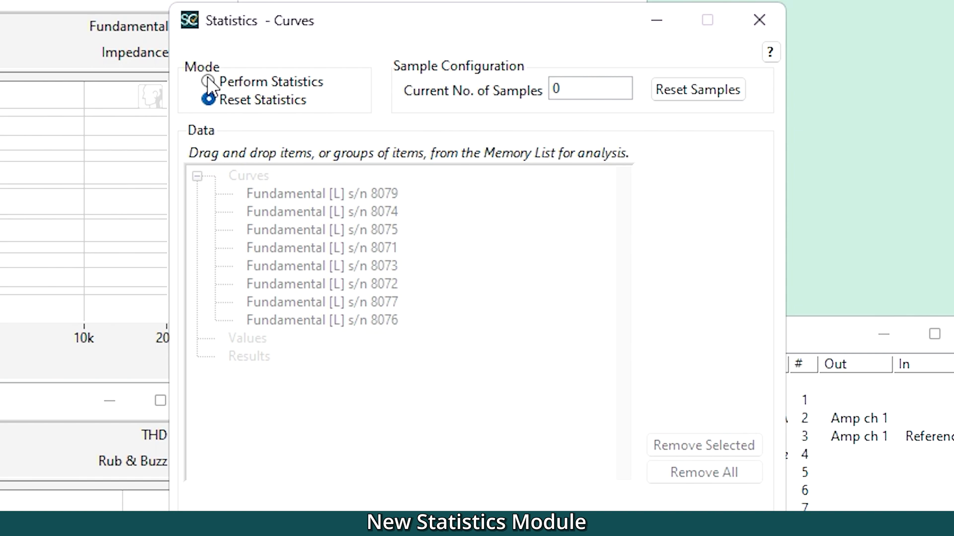
{"action": "left_click", "coordinate": [209, 82]}
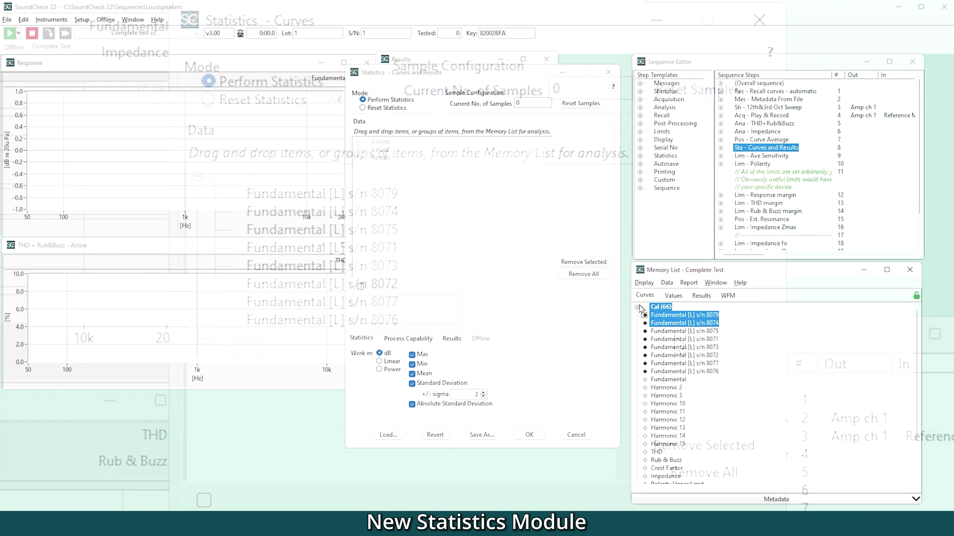
Step: Add Fundamental curves to the data and disable Max, Min, Std Dev and Abs Std Dev
{"action": "left_click_drag", "start_coordinate": [641, 309], "coordinate": [489, 150]}
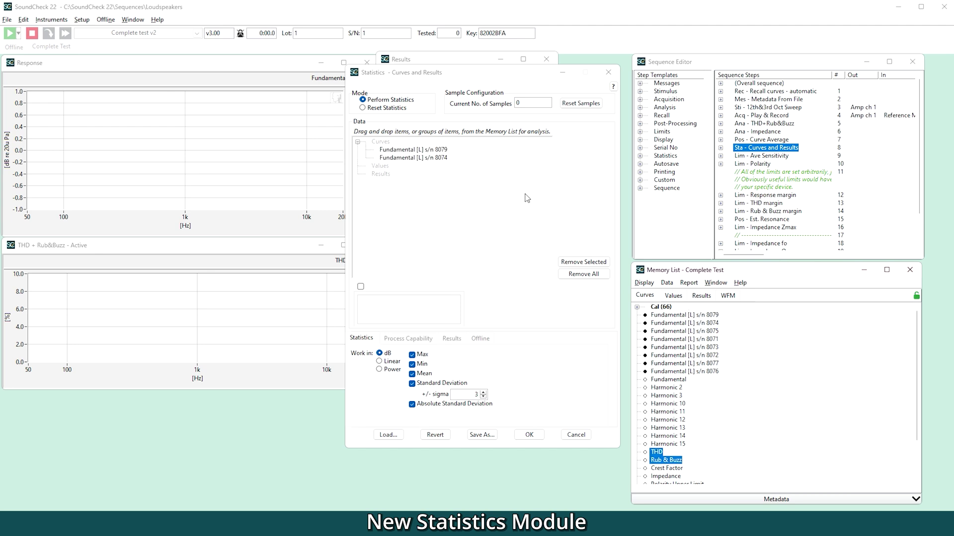
{"action": "left_click", "coordinate": [412, 355]}
{"action": "left_click", "coordinate": [412, 365]}
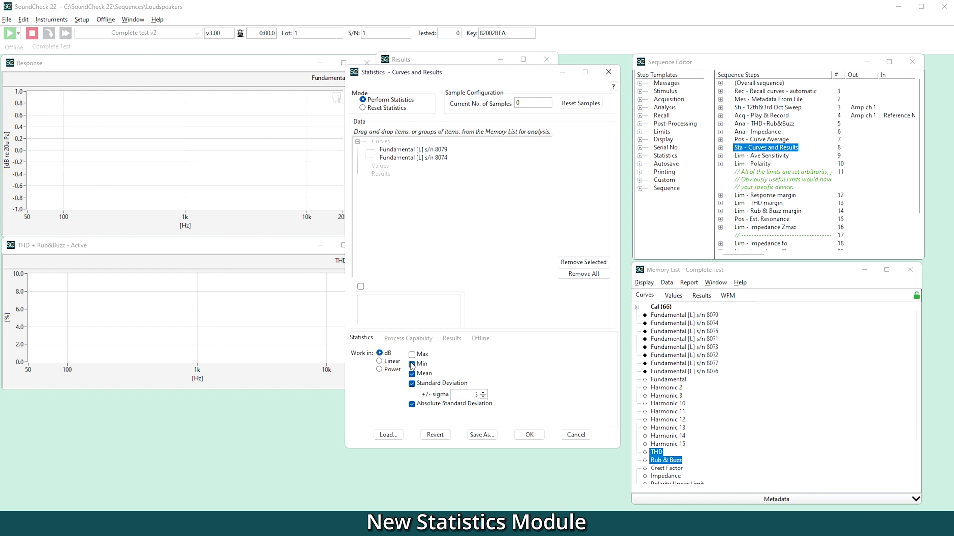
{"action": "left_click", "coordinate": [412, 383]}
{"action": "left_click", "coordinate": [412, 405]}
Step: Search the memory list for Fundamental and add all nine curves to the statistics data
{"action": "left_click", "coordinate": [393, 108]}
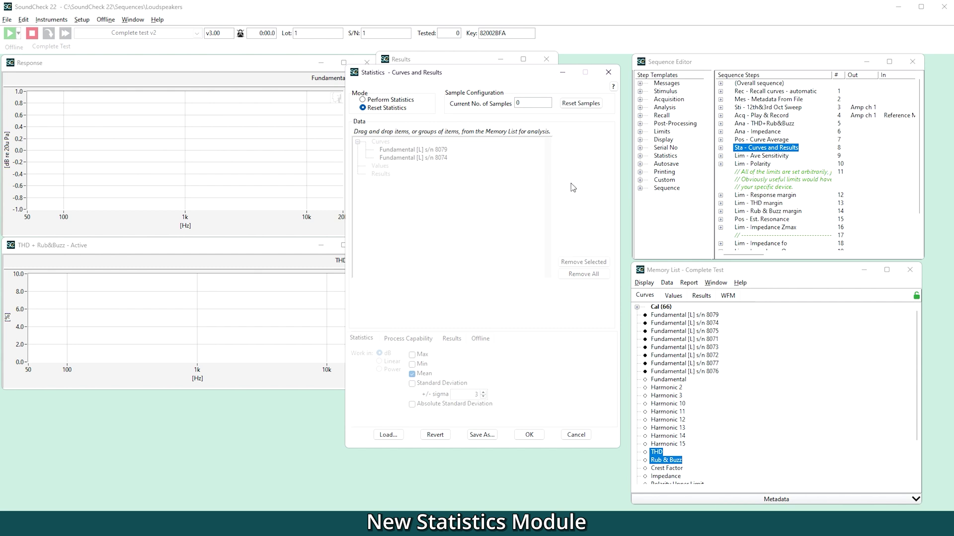
{"action": "left_click", "coordinate": [403, 101]}
{"action": "left_click", "coordinate": [667, 283]}
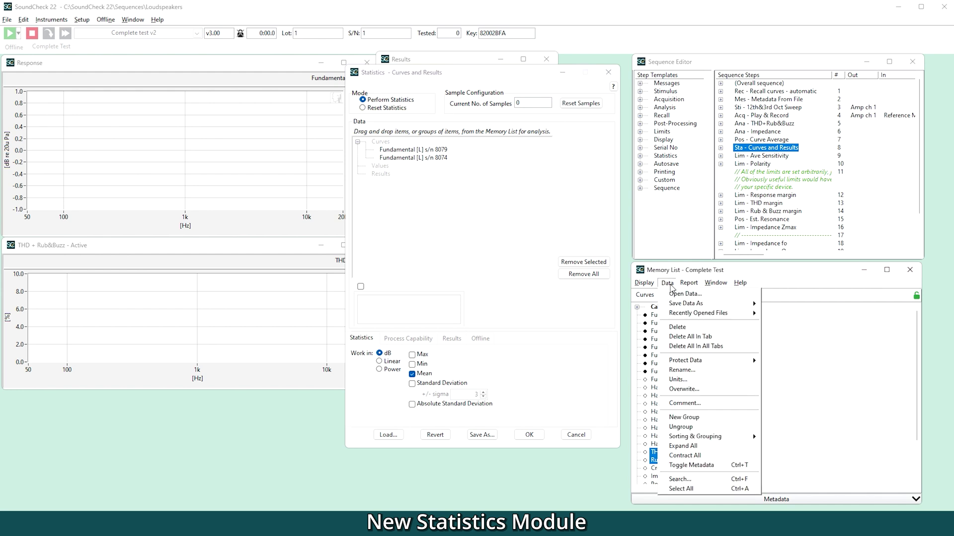
{"action": "left_click", "coordinate": [678, 480]}
{"action": "left_click", "coordinate": [456, 284]}
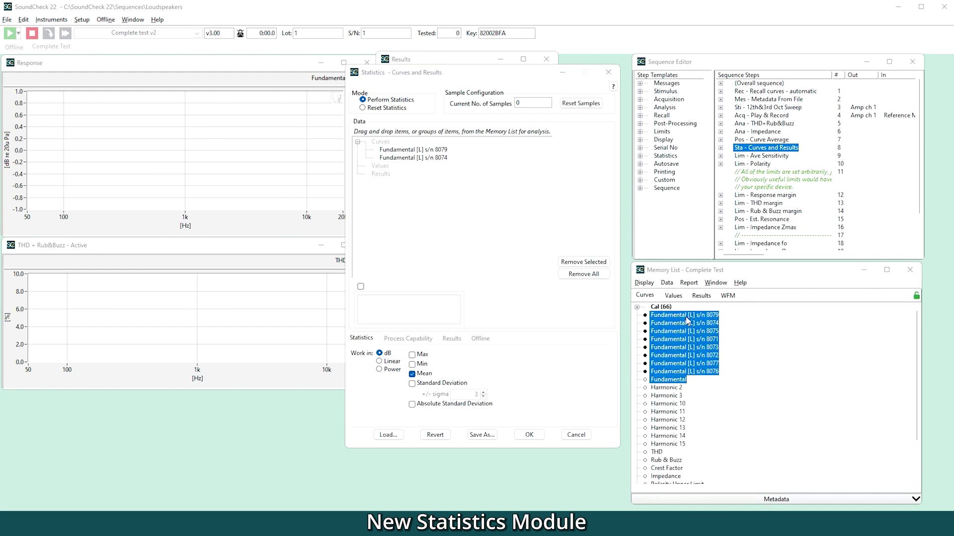
{"action": "left_click_drag", "start_coordinate": [687, 321], "coordinate": [480, 169]}
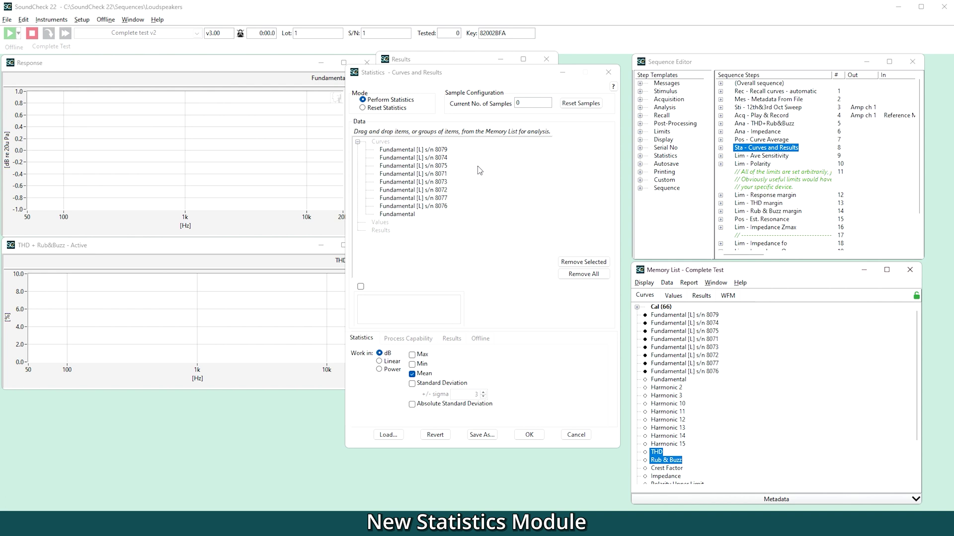
Step: Enable a limited frequency range and add a 100 to 20k Hz range
{"action": "left_click", "coordinate": [360, 286]}
{"action": "right_click", "coordinate": [378, 304]}
{"action": "mouse_move", "coordinate": [392, 309]}
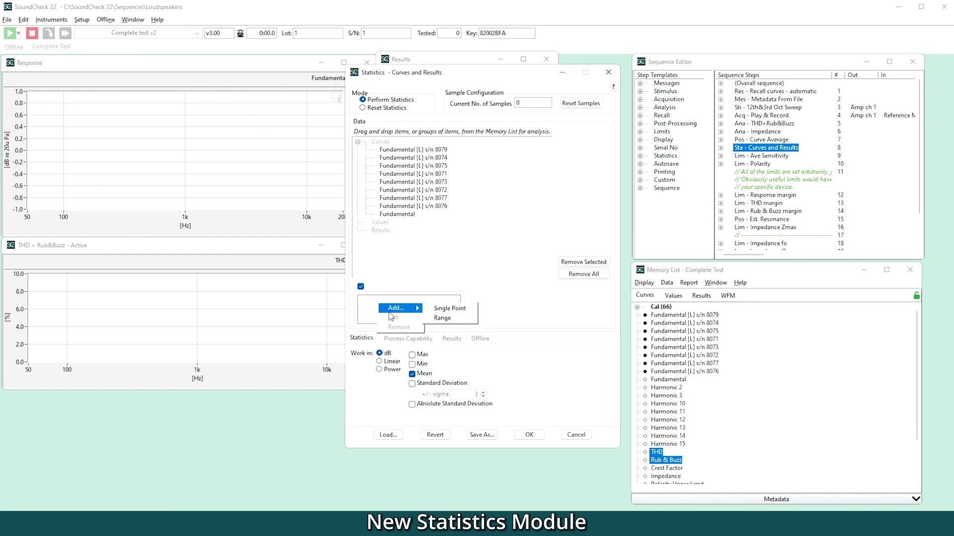
{"action": "left_click", "coordinate": [441, 318]}
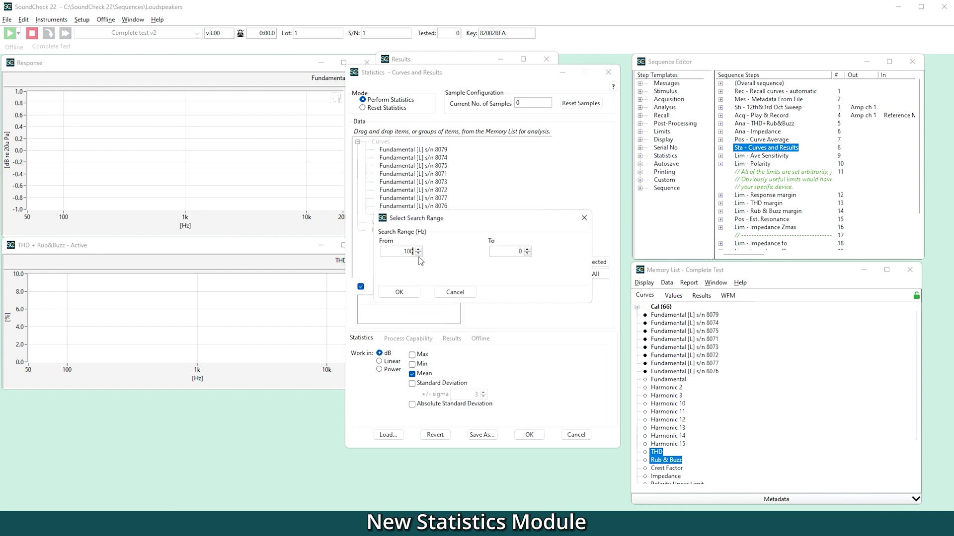
{"action": "type", "text": "100"}
{"action": "double_click", "coordinate": [521, 253]}
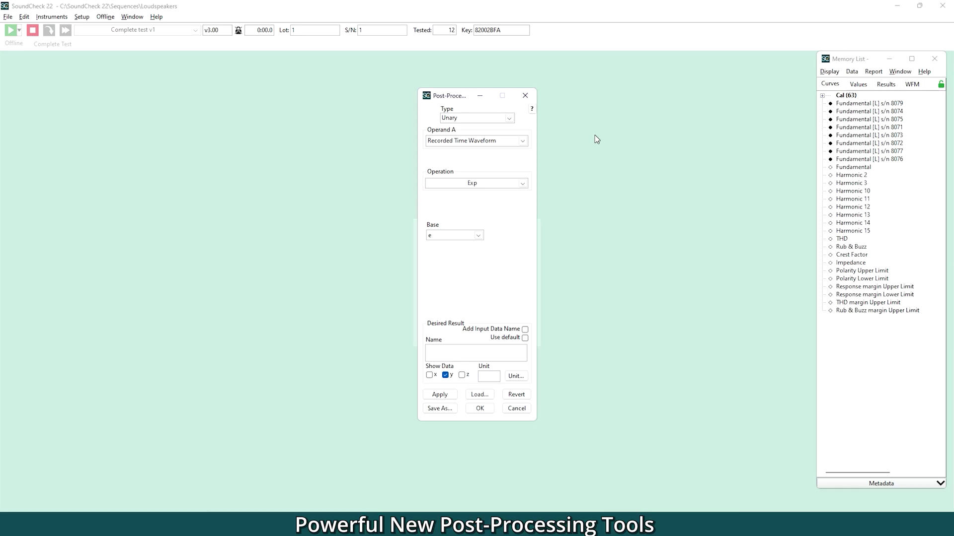
Step: Keep base e, then switch post-processing to Level vs Time using LEQ averaging
{"action": "left_click", "coordinate": [479, 236]}
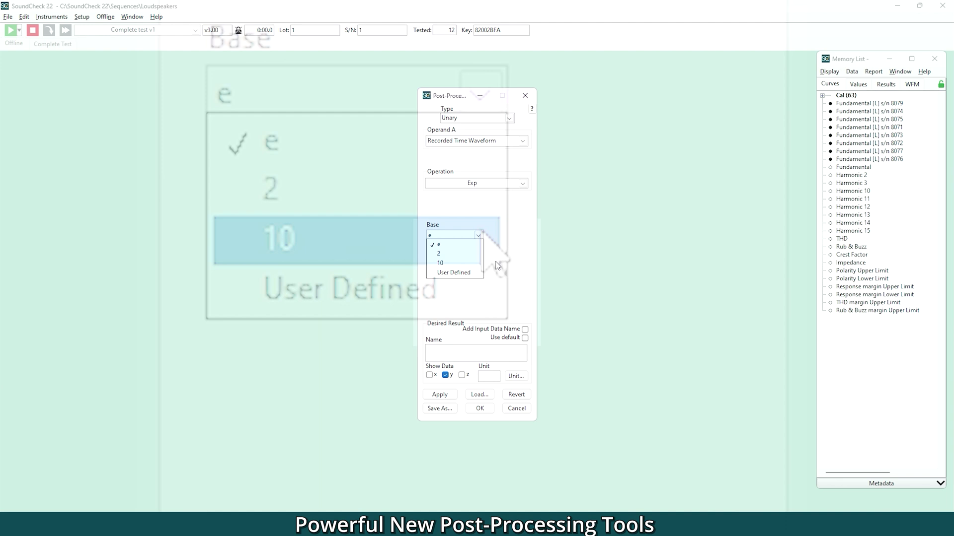
{"action": "key", "text": "Escape"}
{"action": "left_click", "coordinate": [507, 119]}
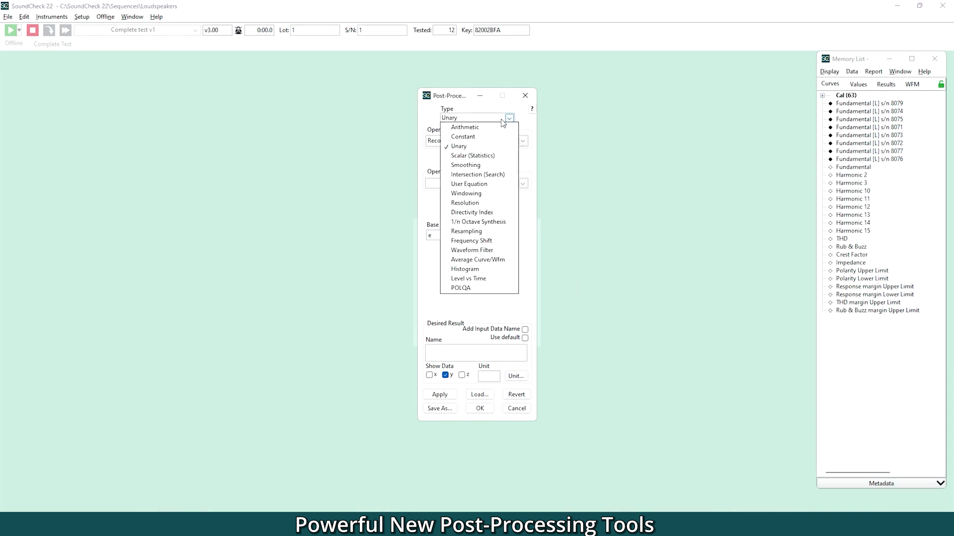
{"action": "left_click", "coordinate": [485, 283]}
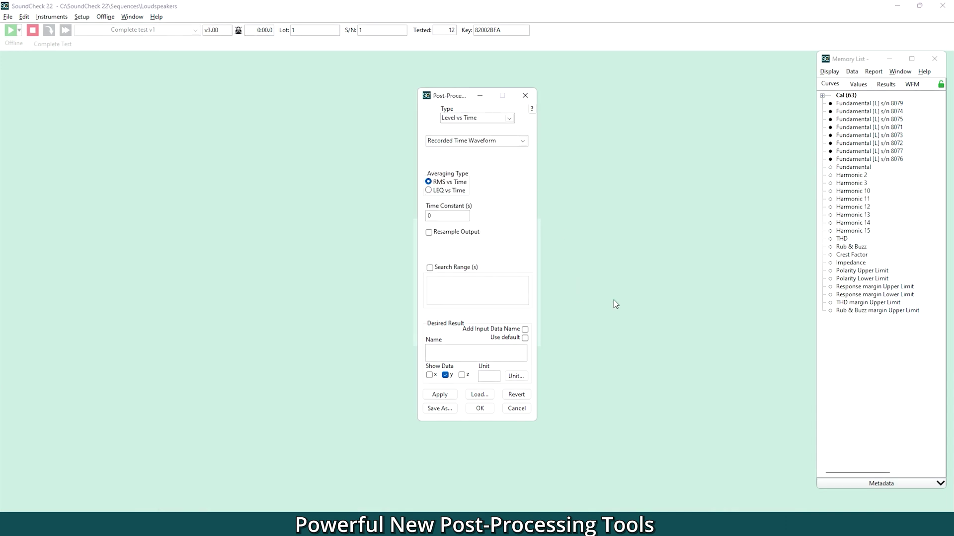
{"action": "left_click", "coordinate": [428, 191]}
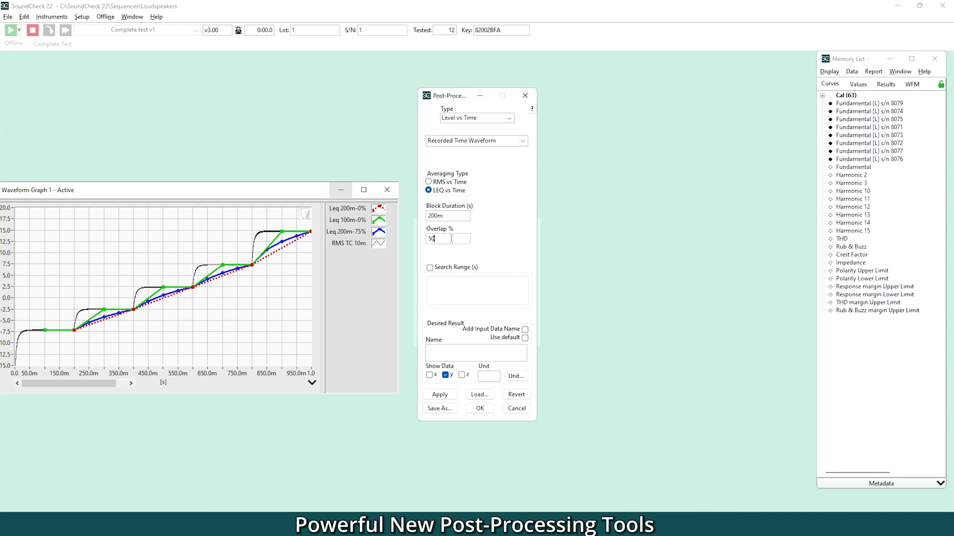
{"action": "double_click", "coordinate": [438, 240]}
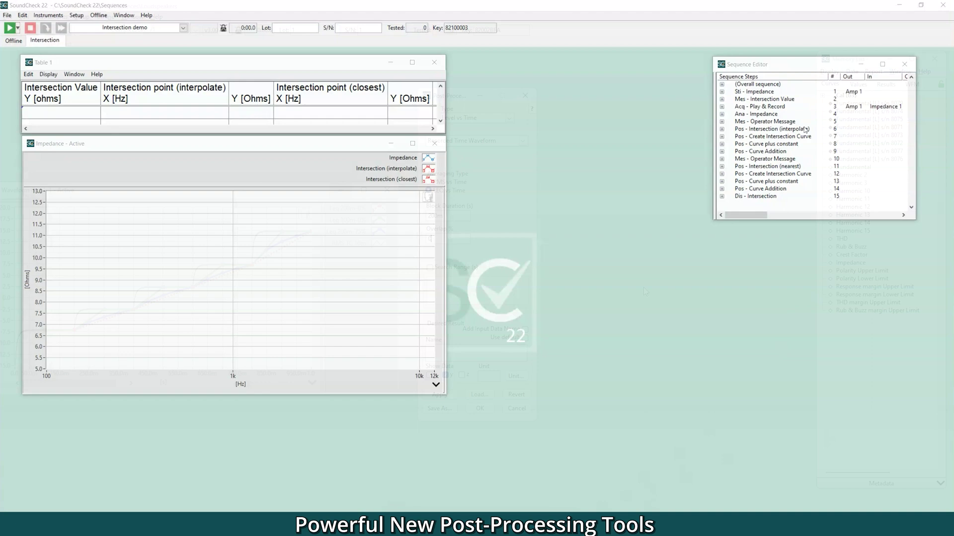
Step: Confirm the Pos - Intersection (interpolate) step with Interpolate as the search mode
{"action": "double_click", "coordinate": [805, 129]}
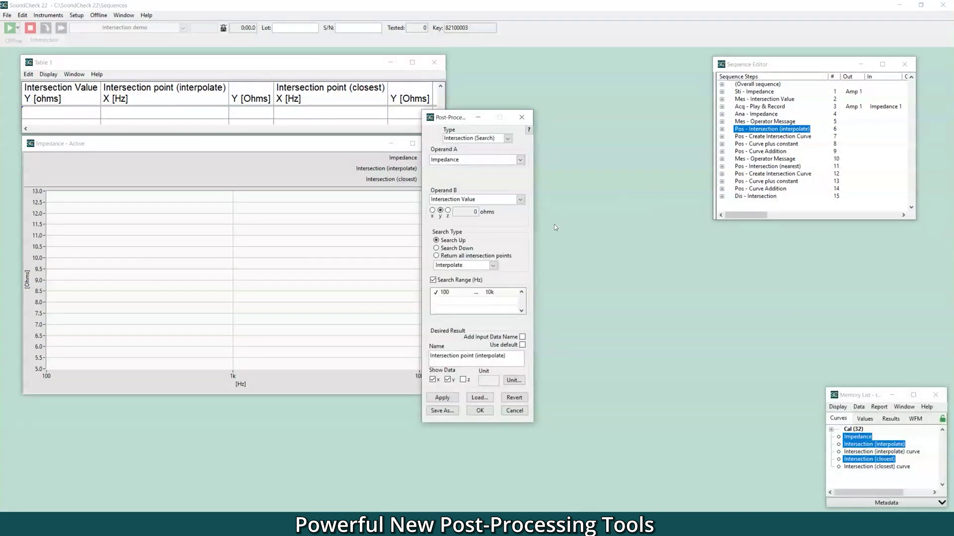
{"action": "left_click", "coordinate": [493, 265]}
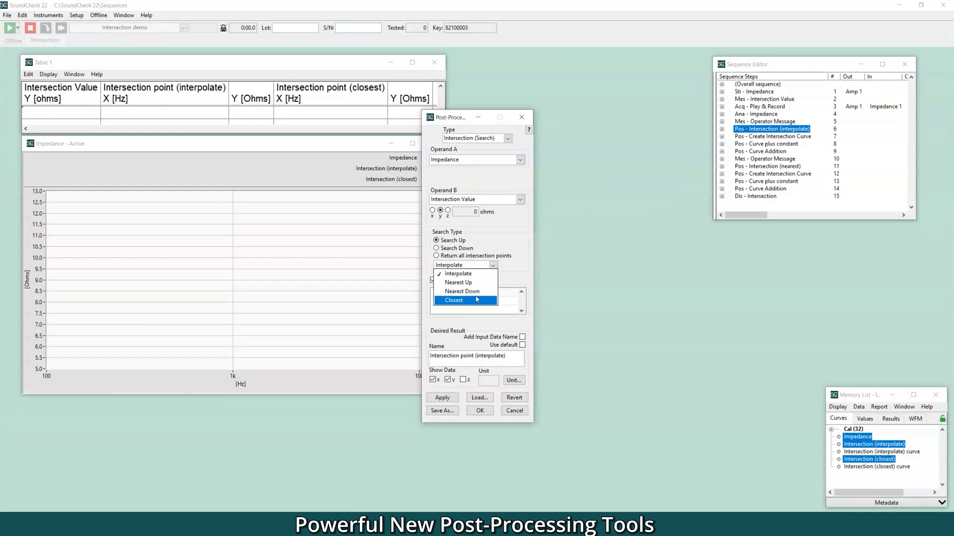
{"action": "left_click", "coordinate": [474, 280]}
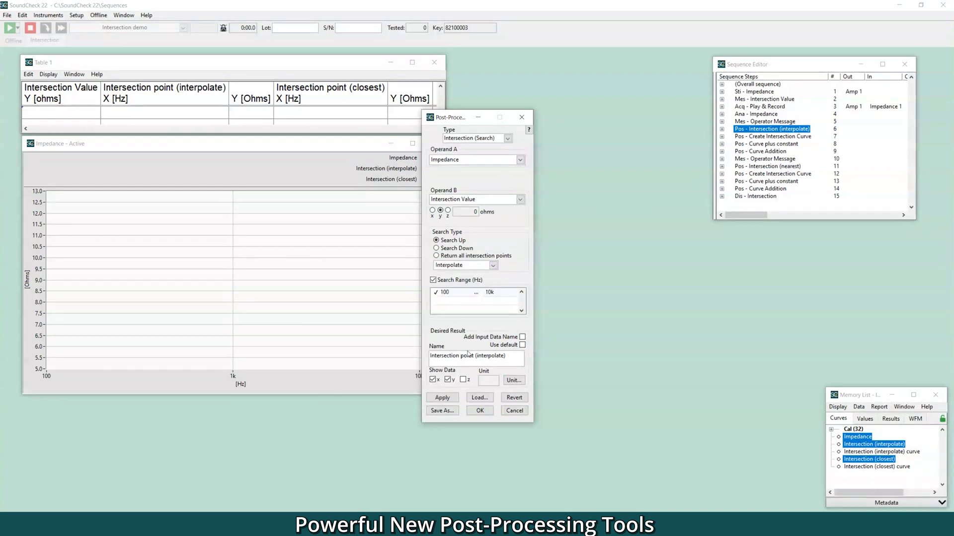
{"action": "left_click", "coordinate": [480, 411]}
Step: Run the Intersection demo with 9.5 ohms, continuing through the operator messages to finish
{"action": "left_click", "coordinate": [9, 30]}
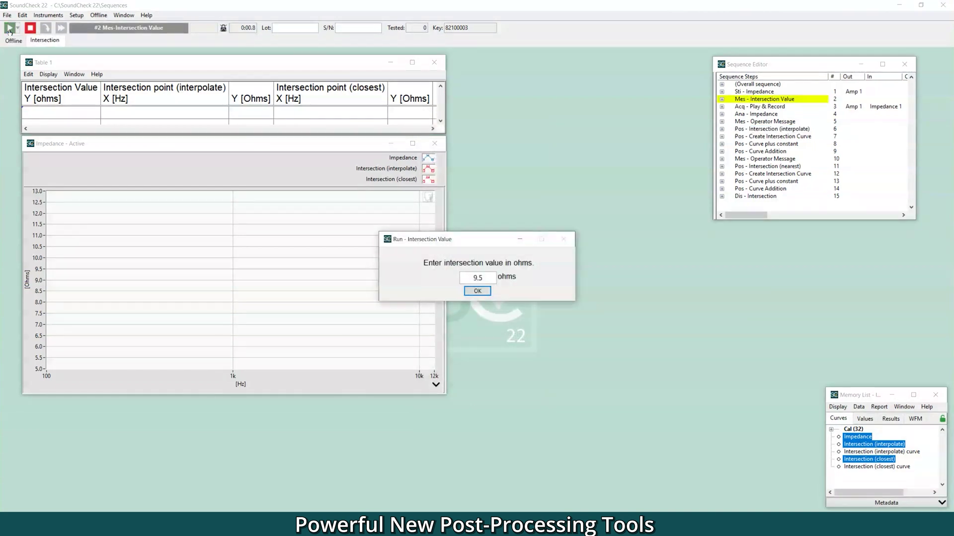
{"action": "left_click", "coordinate": [483, 294]}
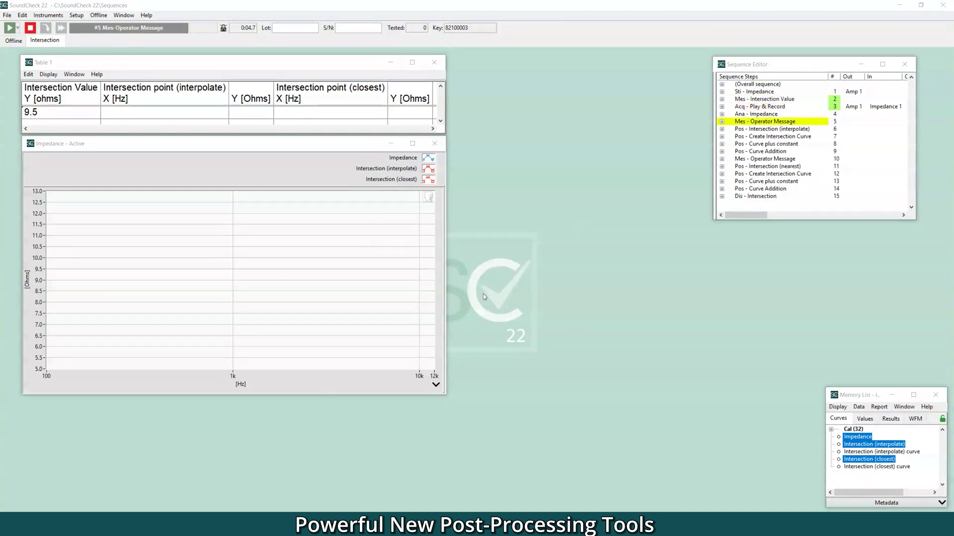
{"action": "key", "text": "Return"}
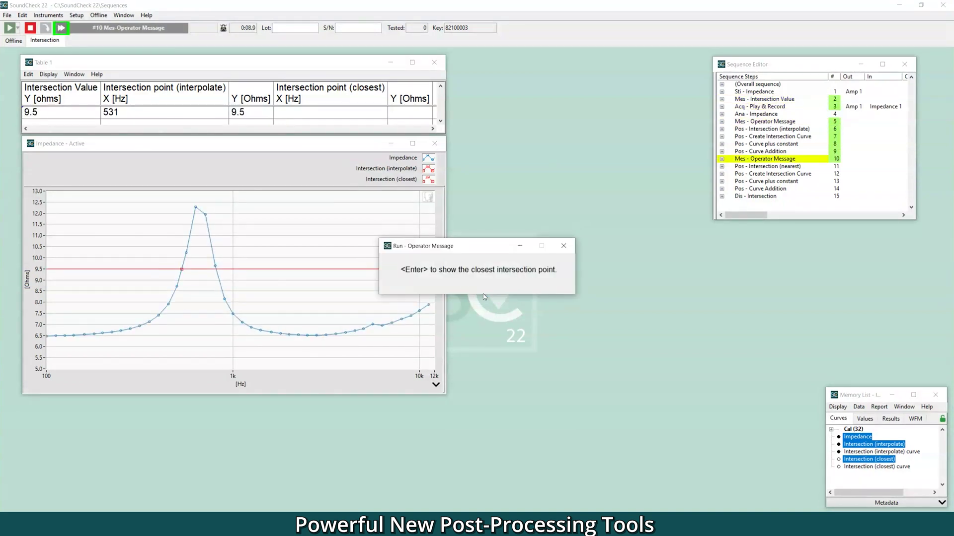
{"action": "key", "text": "Return"}
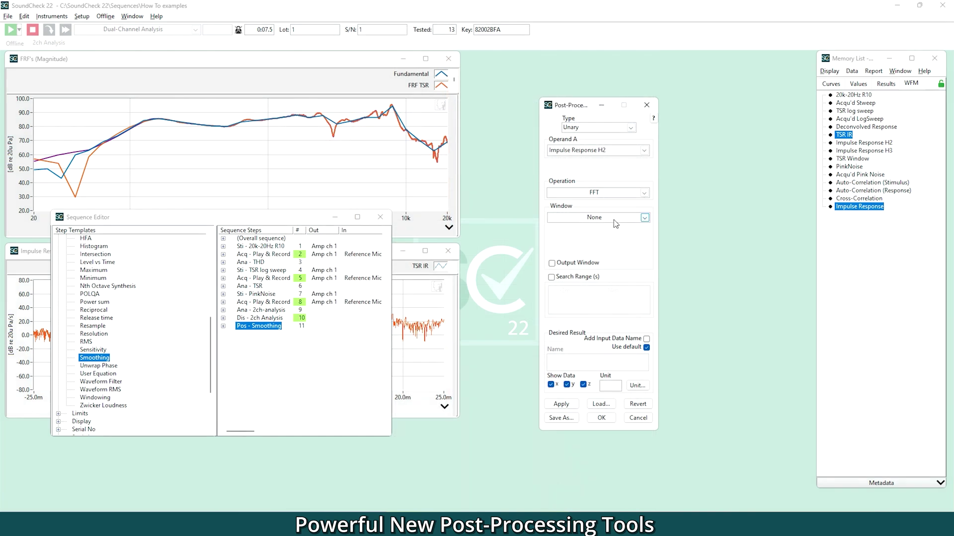
Step: Try a Cosine Taper FFT window with Output Window and a -2m to 14m range, then cancel
{"action": "left_click", "coordinate": [603, 218]}
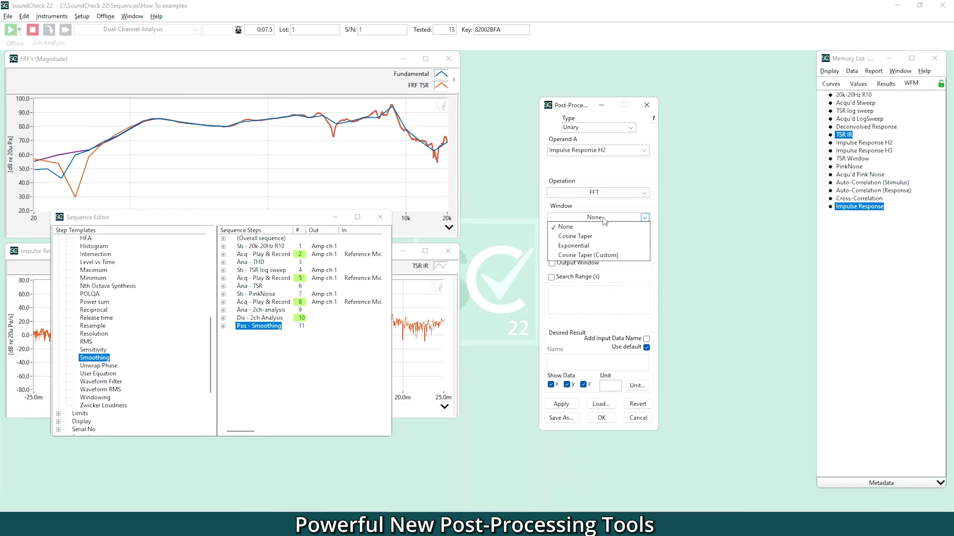
{"action": "left_click", "coordinate": [602, 236]}
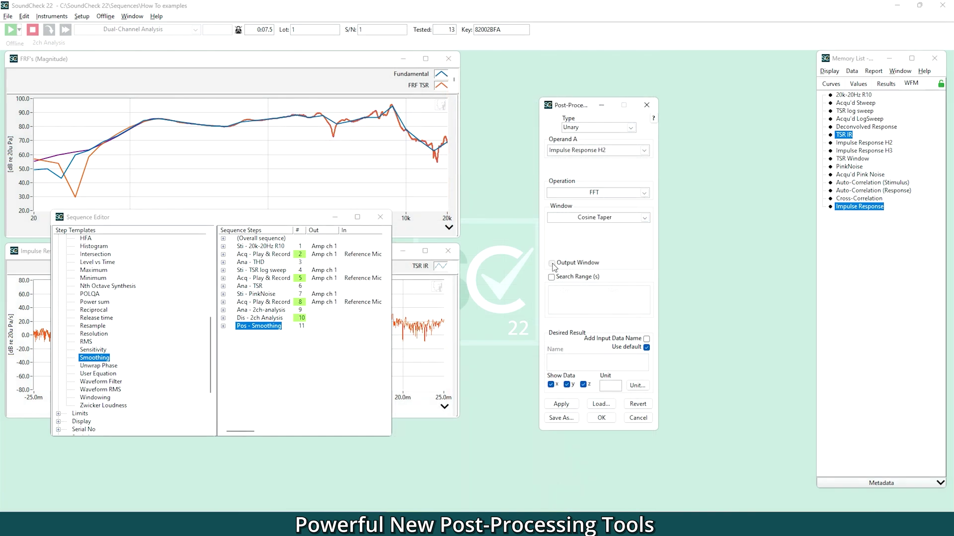
{"action": "left_click", "coordinate": [552, 264]}
{"action": "left_click", "coordinate": [551, 277]}
{"action": "right_click", "coordinate": [585, 291]}
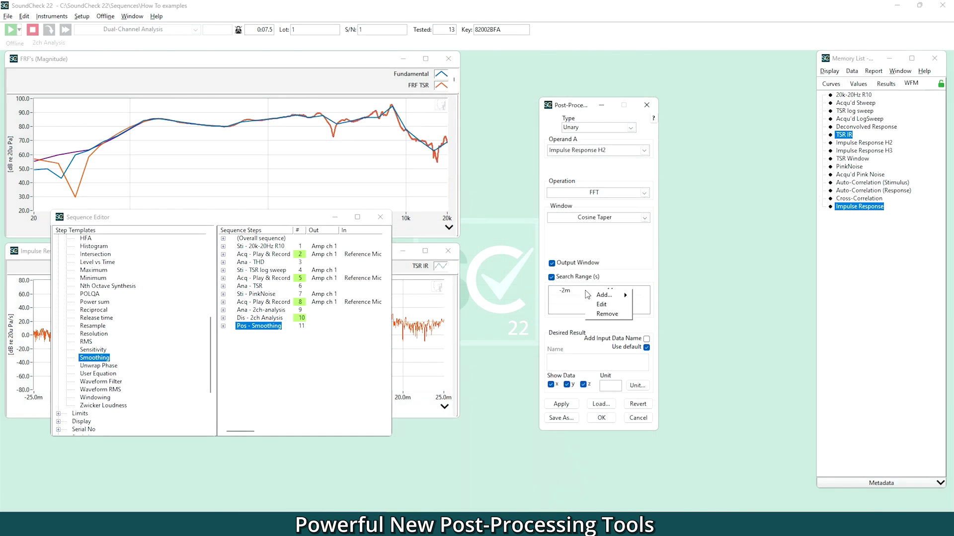
{"action": "left_click", "coordinate": [601, 304]}
{"action": "left_click", "coordinate": [582, 213]}
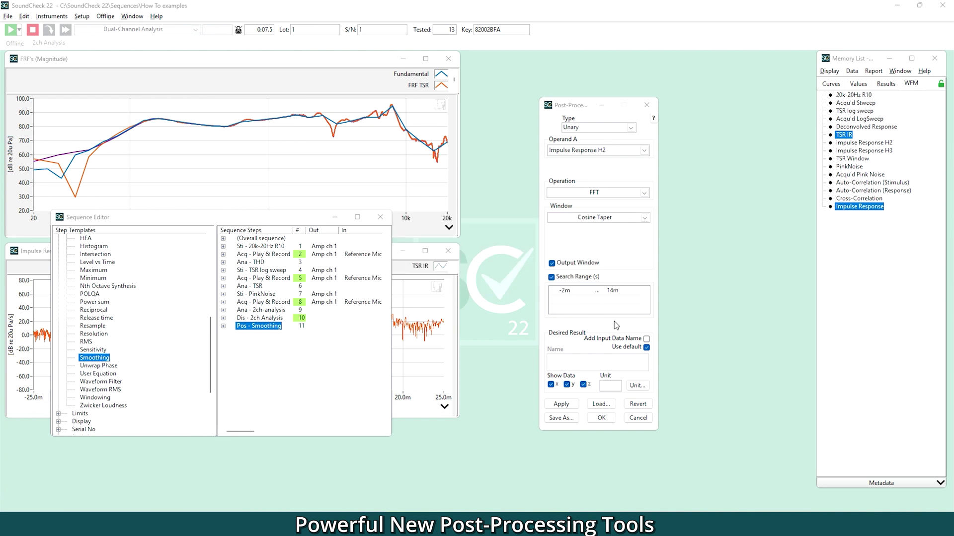
{"action": "left_click", "coordinate": [644, 419]}
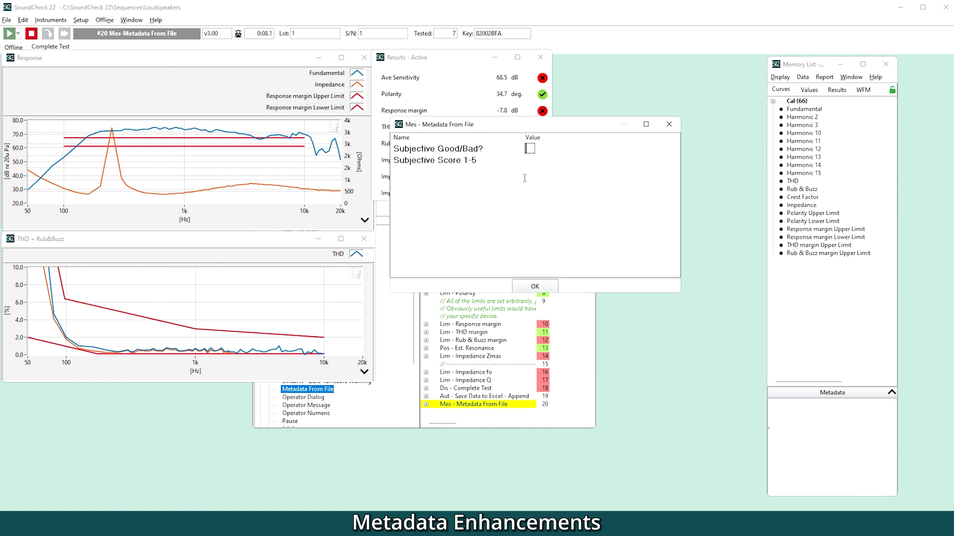
Step: Enter 'Good' and a score of 4 as the subjective metadata and confirm
{"action": "type", "text": "Good"}
{"action": "key", "text": "Return"}
{"action": "left_click", "coordinate": [538, 289]}
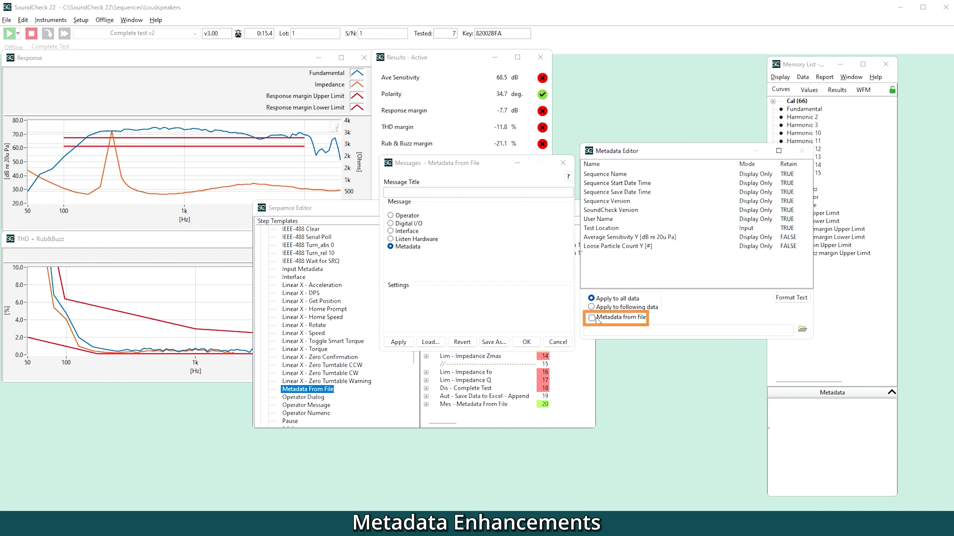
Step: Close the metadata step's settings without saving and rerun the complete test
{"action": "left_click", "coordinate": [592, 318]}
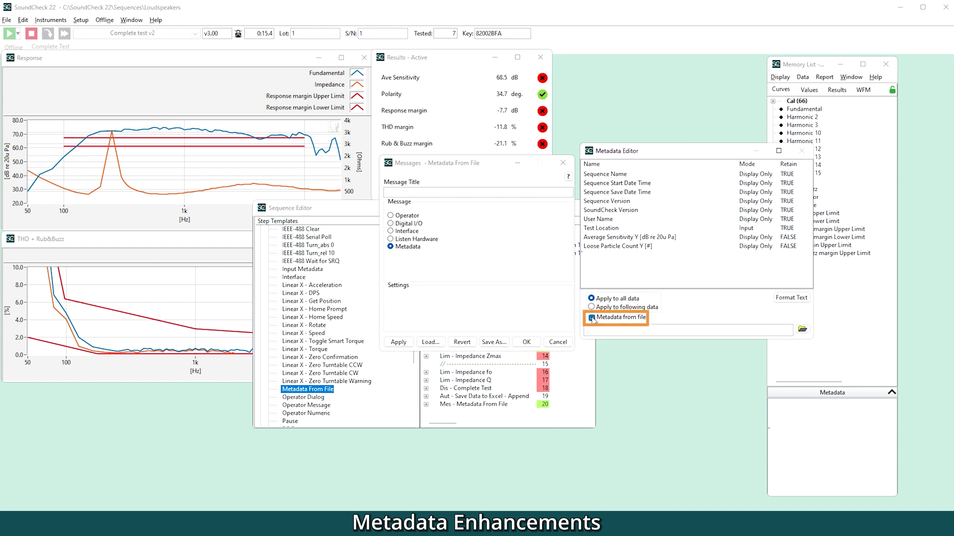
{"action": "left_click", "coordinate": [558, 342]}
{"action": "left_click", "coordinate": [12, 35]}
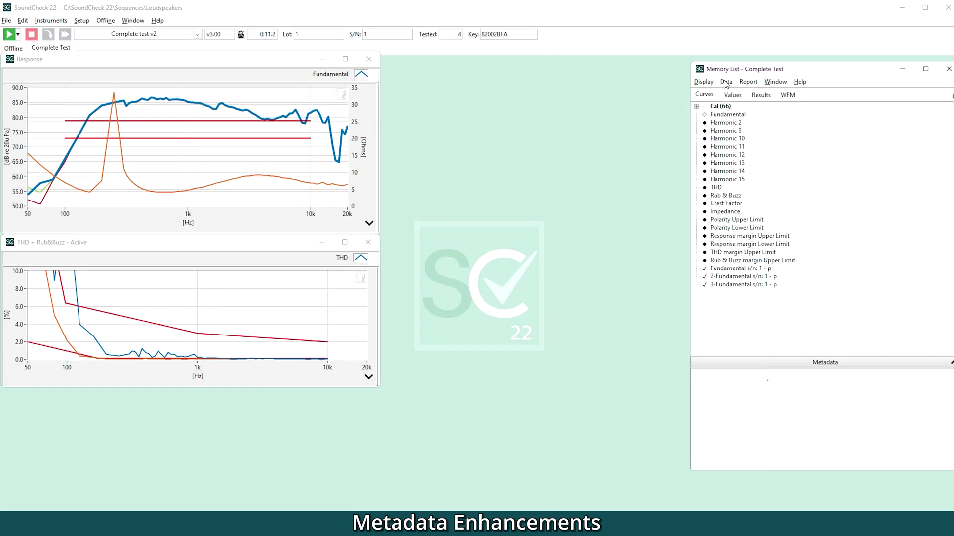
Step: Search the memory list's metadata for 'Sounds Bad' and show the Fundamental s/n: 1 - p curve's metadata
{"action": "left_click", "coordinate": [726, 82]}
{"action": "left_click", "coordinate": [739, 280]}
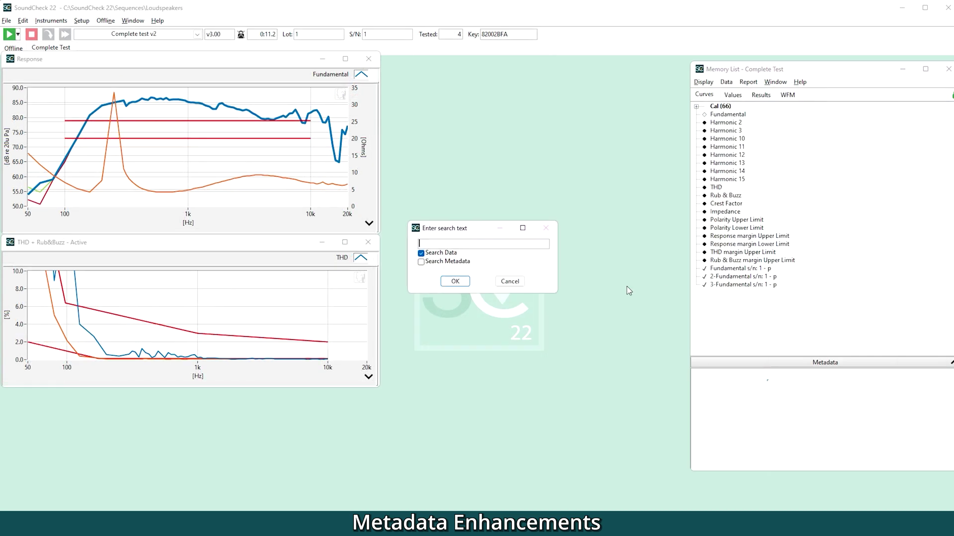
{"action": "left_click", "coordinate": [421, 254]}
{"action": "left_click", "coordinate": [422, 262]}
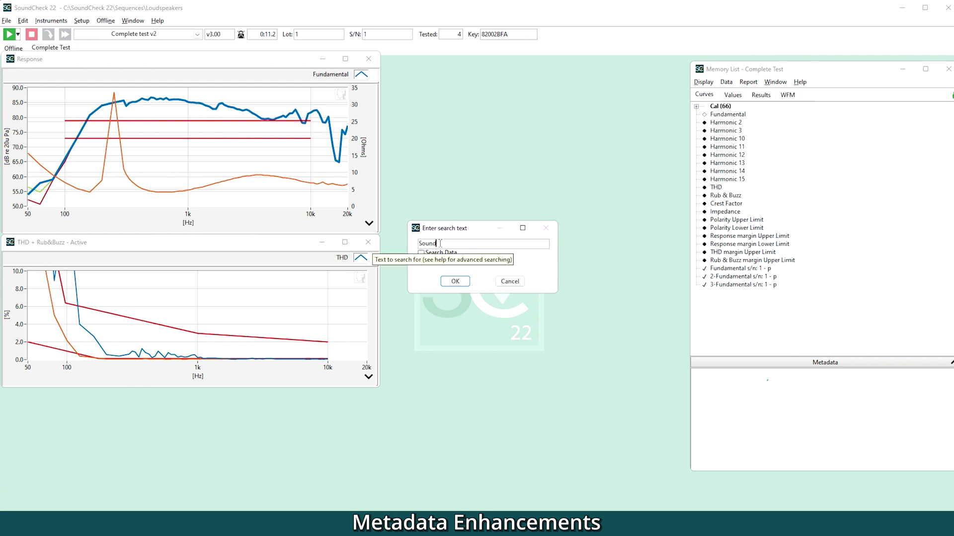
{"action": "left_click", "coordinate": [455, 281]}
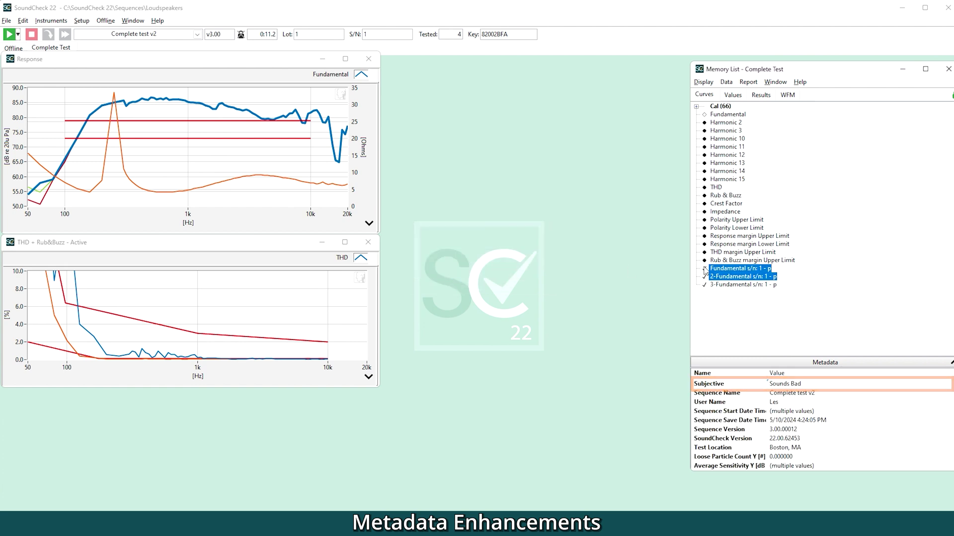
{"action": "left_click", "coordinate": [737, 334]}
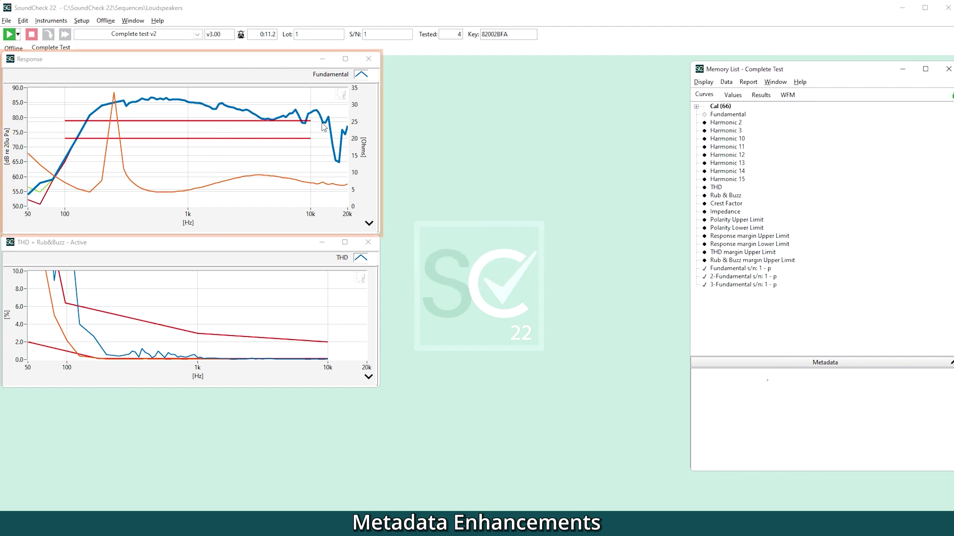
{"action": "left_click", "coordinate": [379, 152]}
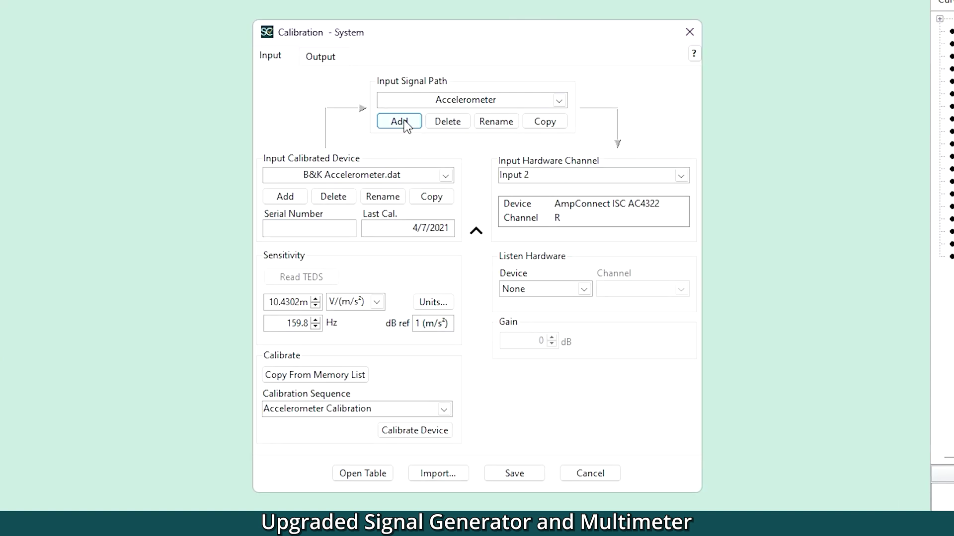
Step: Bring up the accelerometer sensitivity's units setup and list its dB scale options
{"action": "left_click", "coordinate": [432, 302]}
{"action": "left_click", "coordinate": [452, 260]}
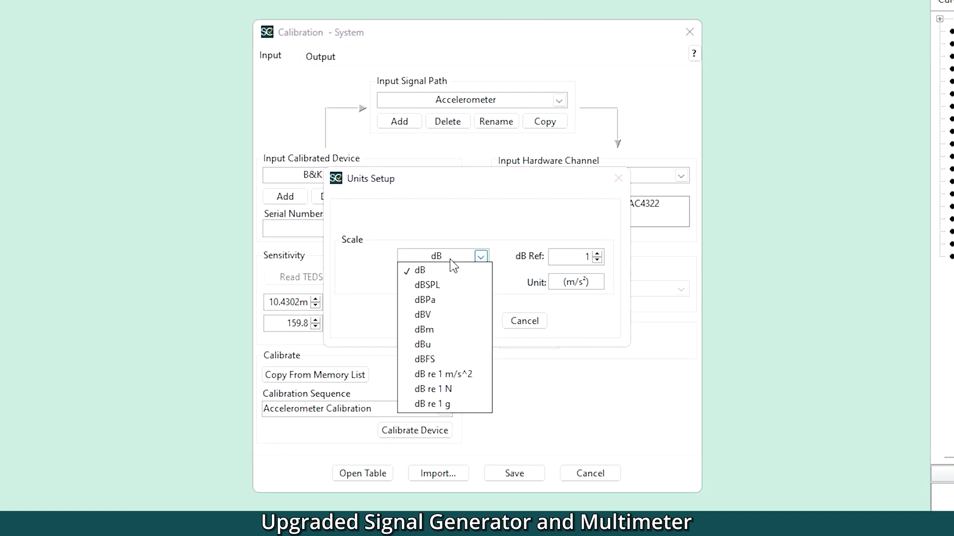
Step: Choose dB re 1 m/s^2 as the scale, then add a Multimeter on the Accelerometer signal path
{"action": "left_click", "coordinate": [452, 375]}
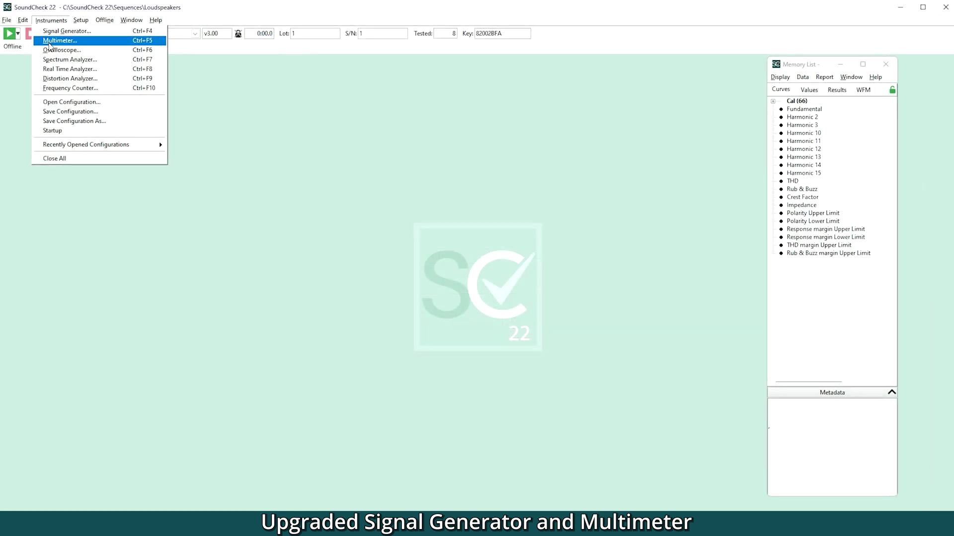
{"action": "left_click", "coordinate": [49, 41]}
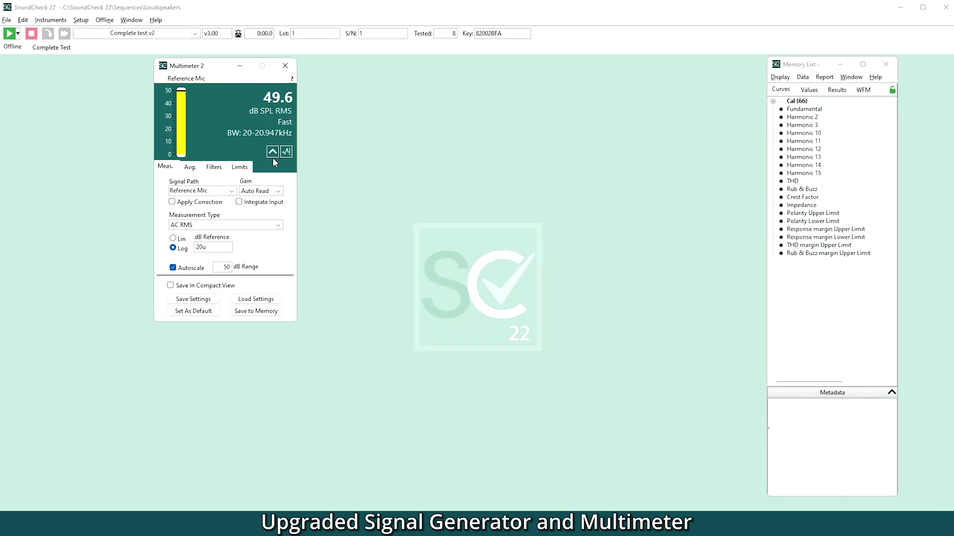
{"action": "left_click", "coordinate": [231, 191]}
{"action": "left_click", "coordinate": [199, 275]}
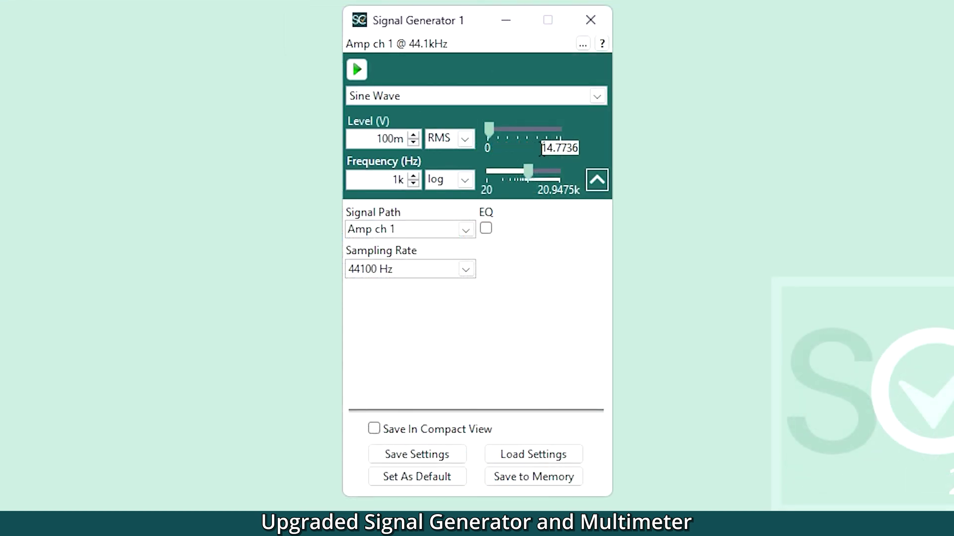
Step: Set the signal generator's level range maximum to 1.5
{"action": "left_click_drag", "start_coordinate": [578, 149], "coordinate": [558, 148]}
{"action": "left_click", "coordinate": [580, 149]}
{"action": "key", "text": "ctrl+a"}
{"action": "type", "text": "1"}
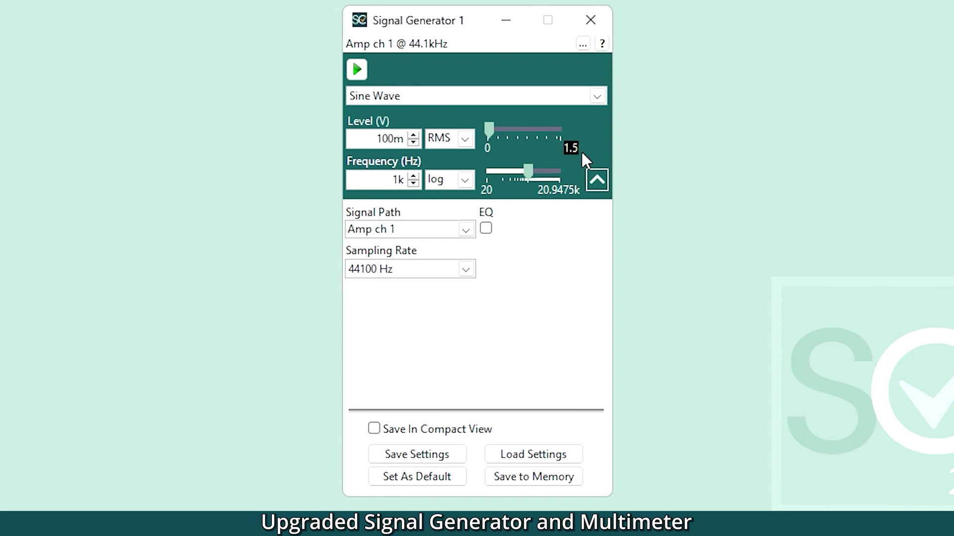
{"action": "left_click", "coordinate": [566, 227]}
Step: Set the frequency range maximum to 10k Hz
{"action": "left_click", "coordinate": [549, 193]}
{"action": "left_click", "coordinate": [548, 192]}
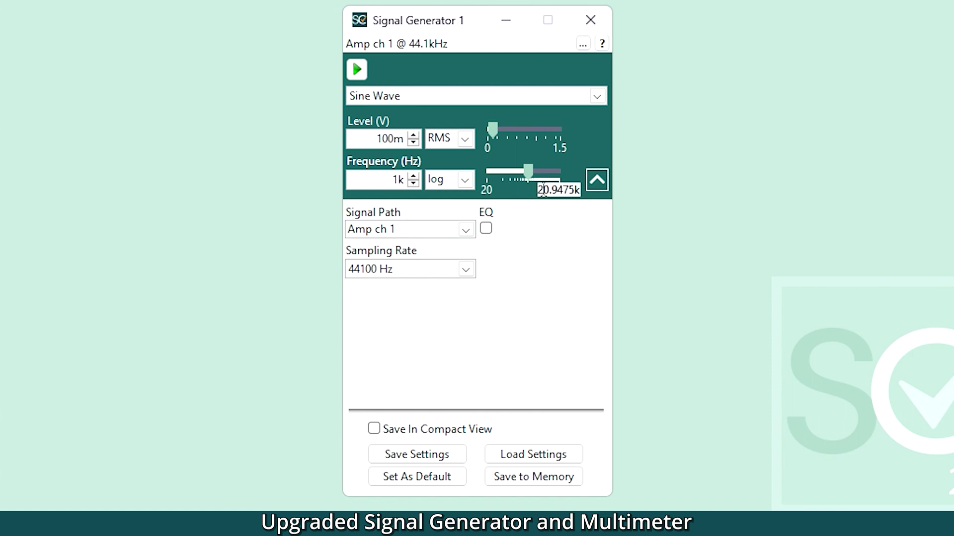
{"action": "left_click_drag", "start_coordinate": [541, 191], "coordinate": [578, 189]}
{"action": "key", "text": "BackSpace"}
{"action": "type", "text": "10k"}
{"action": "key", "text": "Return"}
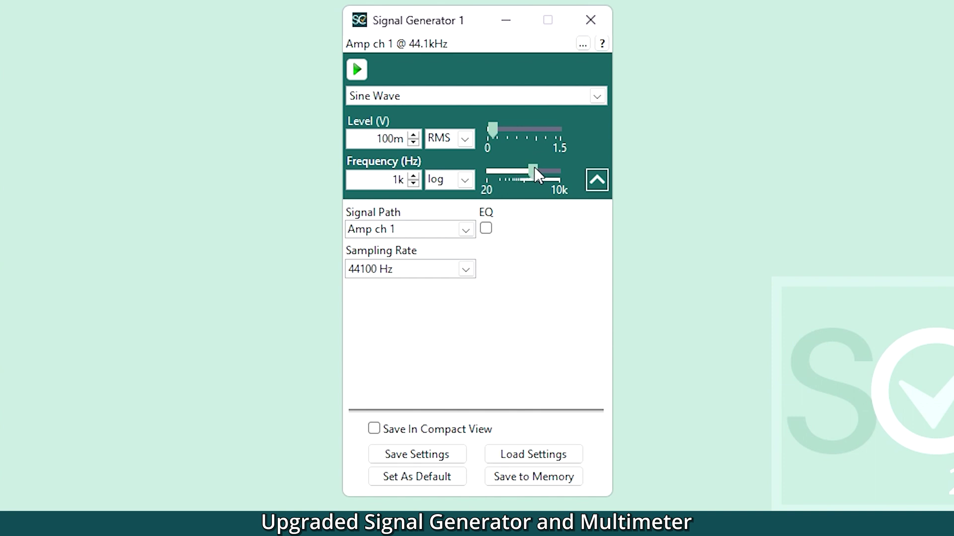
Step: Sweep the frequency to about 20 Hz and raise the level and recorded waveform playback level
{"action": "left_click_drag", "start_coordinate": [534, 168], "coordinate": [615, 162]}
{"action": "mouse_move", "coordinate": [491, 128]}
{"action": "left_mouse_down"}
{"action": "mouse_move", "coordinate": [604, 133]}
{"action": "mouse_move", "coordinate": [494, 123]}
{"action": "left_mouse_up"}
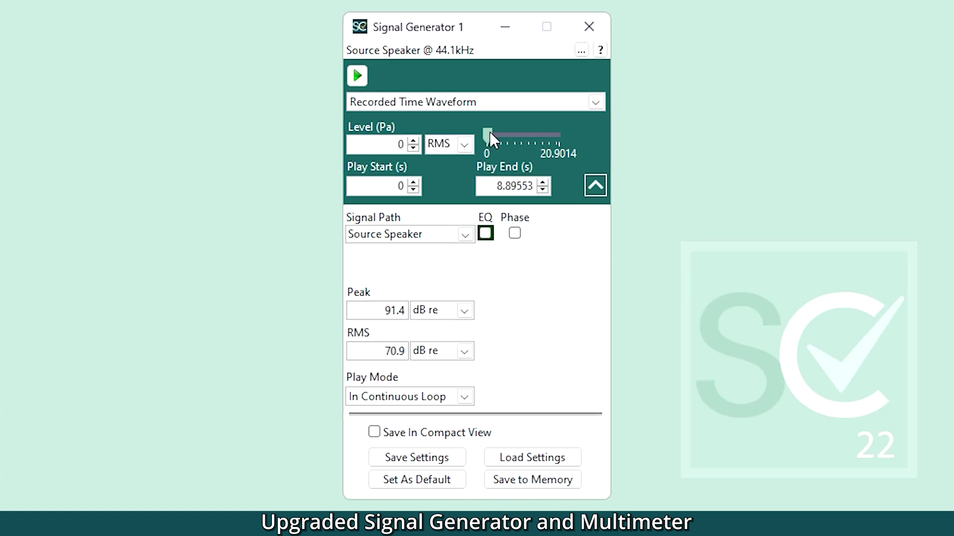
{"action": "left_click_drag", "start_coordinate": [490, 132], "coordinate": [518, 136]}
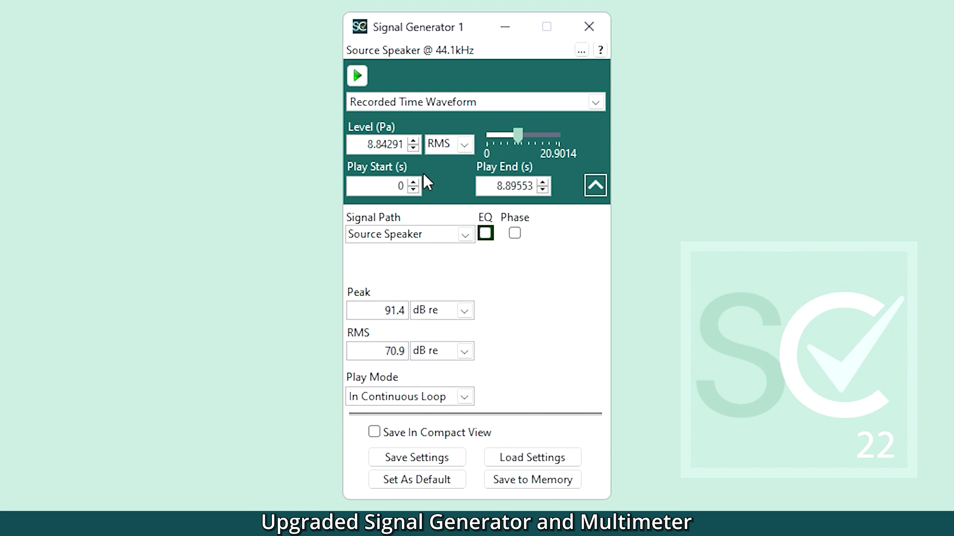
Step: Restore the recorded waveform's original playback level of 69.9176m Pa
{"action": "right_click", "coordinate": [388, 144]}
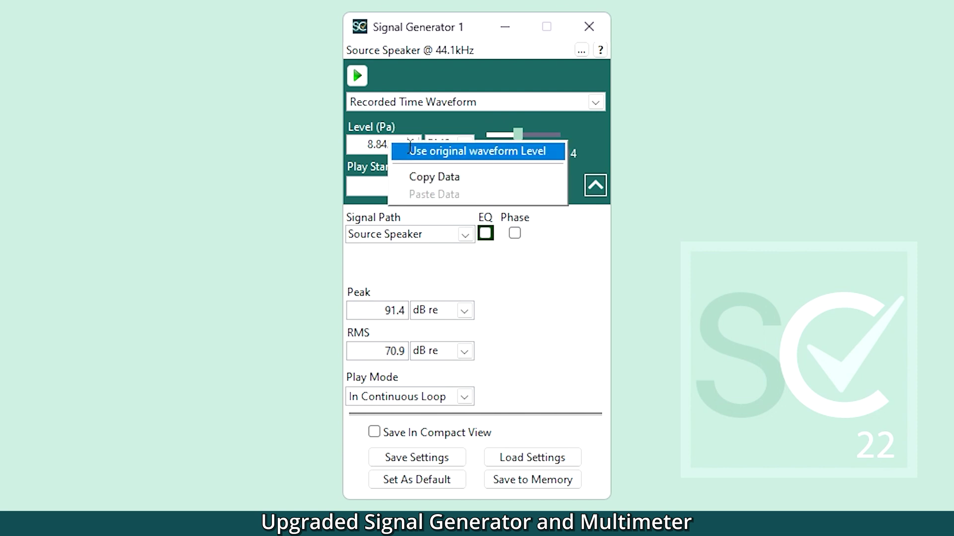
{"action": "left_click", "coordinate": [425, 151]}
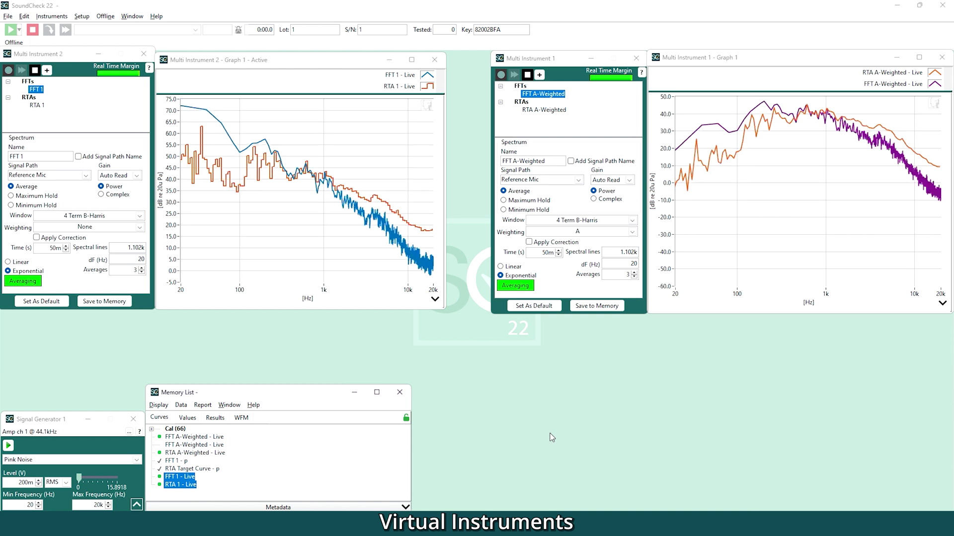
Step: Play the pink noise, rearrange the Multi Instrument 1 windows and maximize the A-weighted graph
{"action": "left_click", "coordinate": [8, 446]}
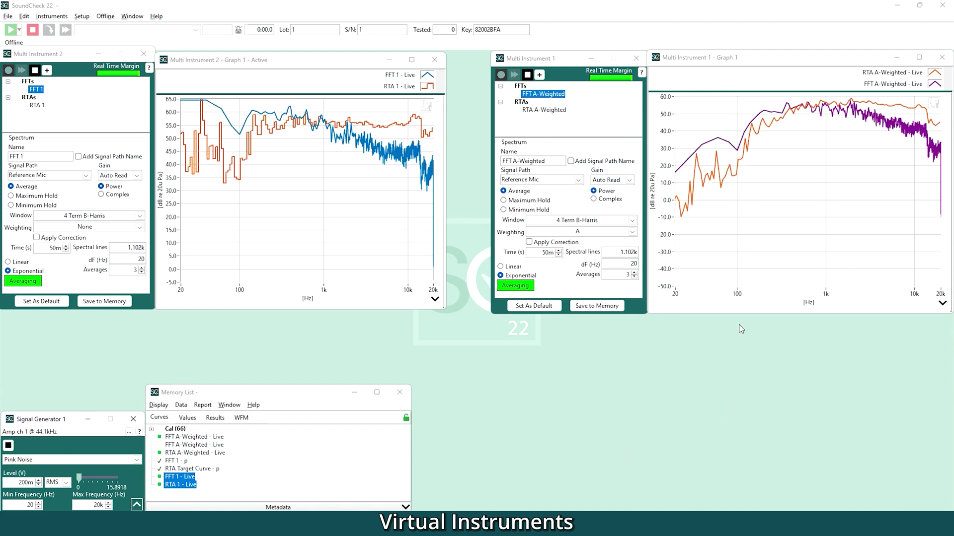
{"action": "left_click_drag", "start_coordinate": [740, 313], "coordinate": [737, 226]}
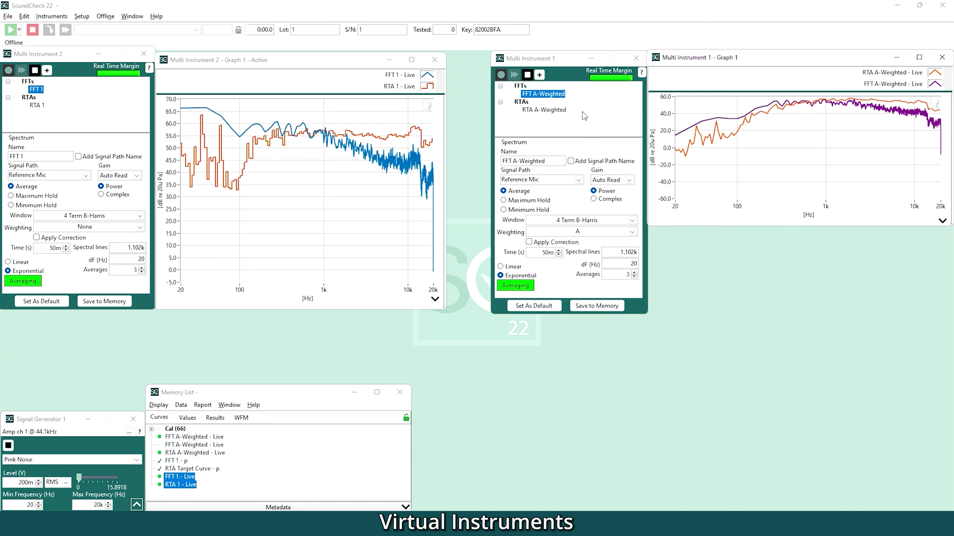
{"action": "left_click_drag", "start_coordinate": [561, 62], "coordinate": [526, 61]}
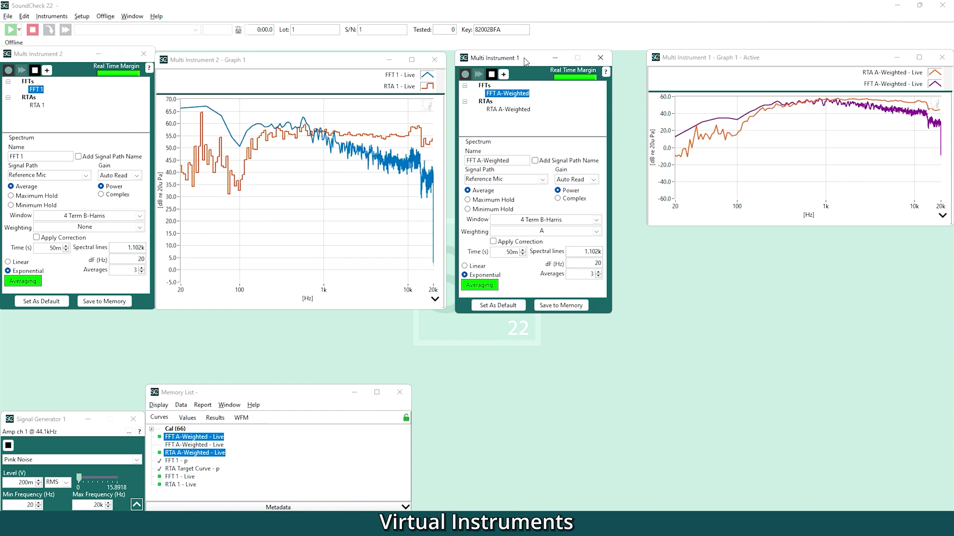
{"action": "left_click_drag", "start_coordinate": [856, 57], "coordinate": [572, 97]}
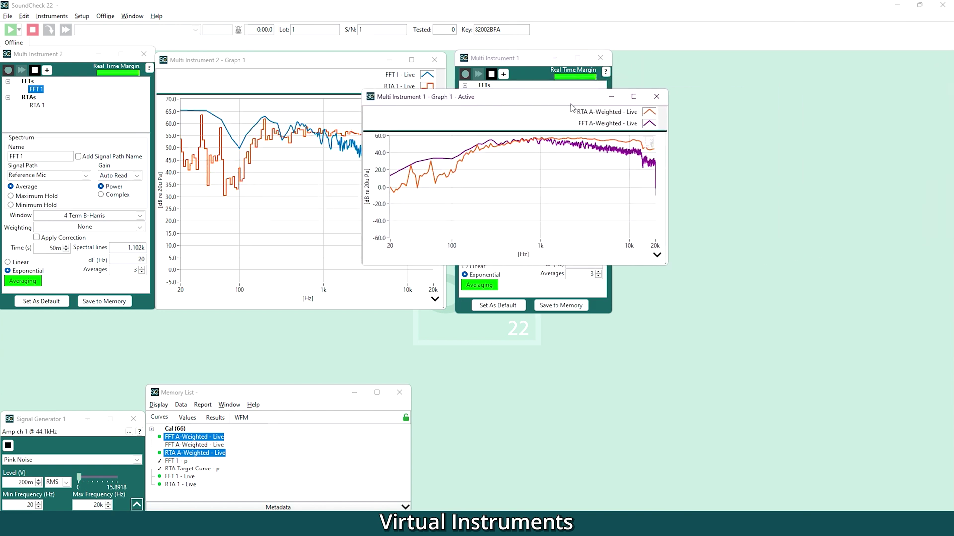
{"action": "left_click", "coordinate": [633, 97]}
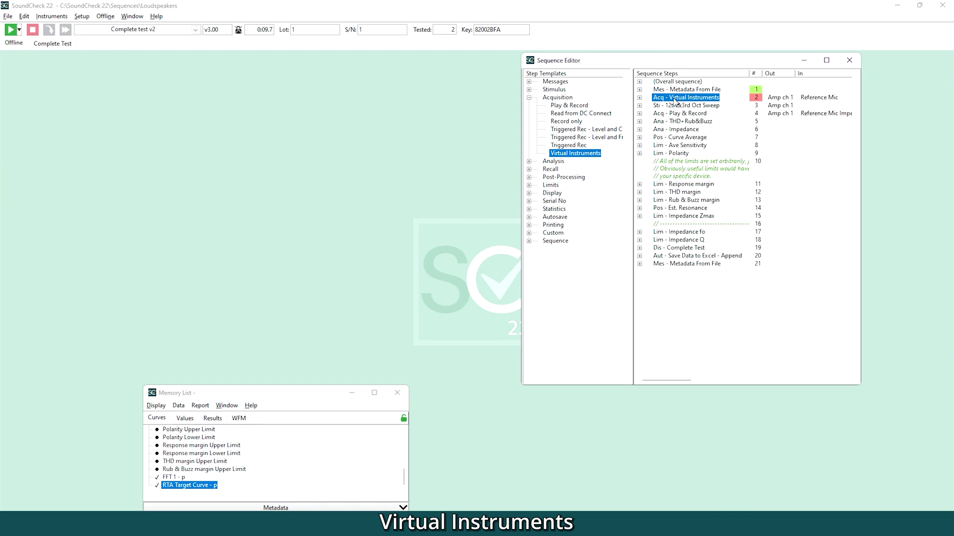
Step: Apply only the Acq - Virtual Instruments step of the sequence
{"action": "right_click", "coordinate": [674, 99]}
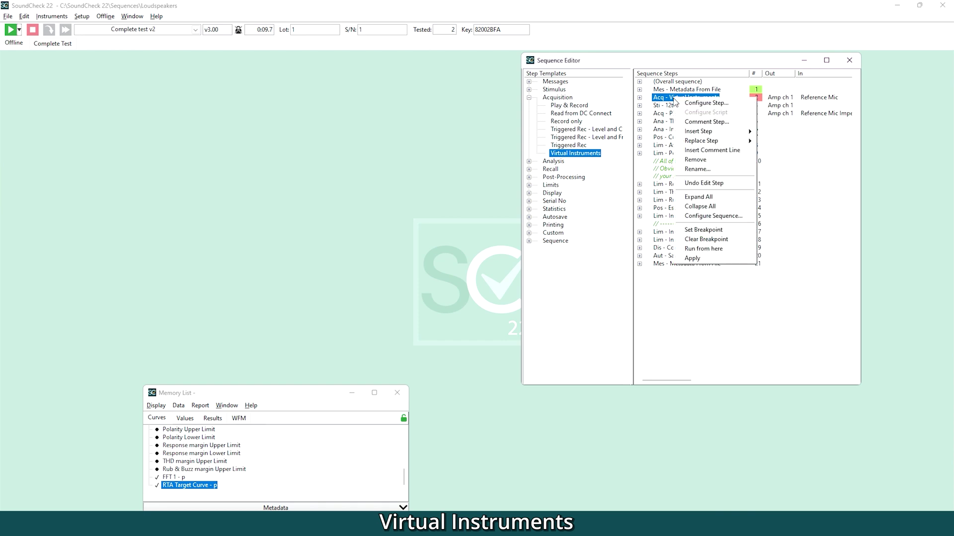
{"action": "left_click", "coordinate": [692, 258]}
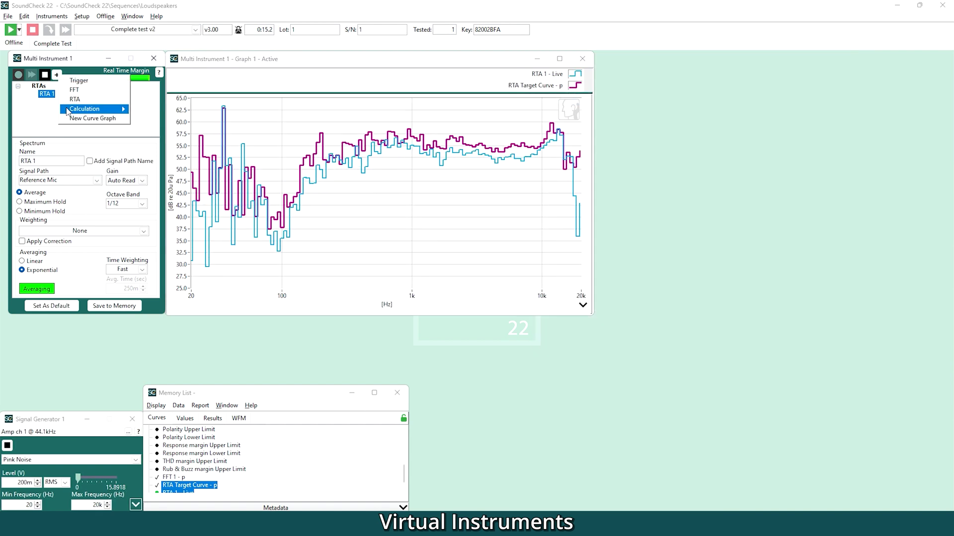
Step: Create a Subtraction (dB) calculation with Operand A RTA 1 and Operand B RTA Target Curve - p
{"action": "left_click", "coordinate": [159, 119]}
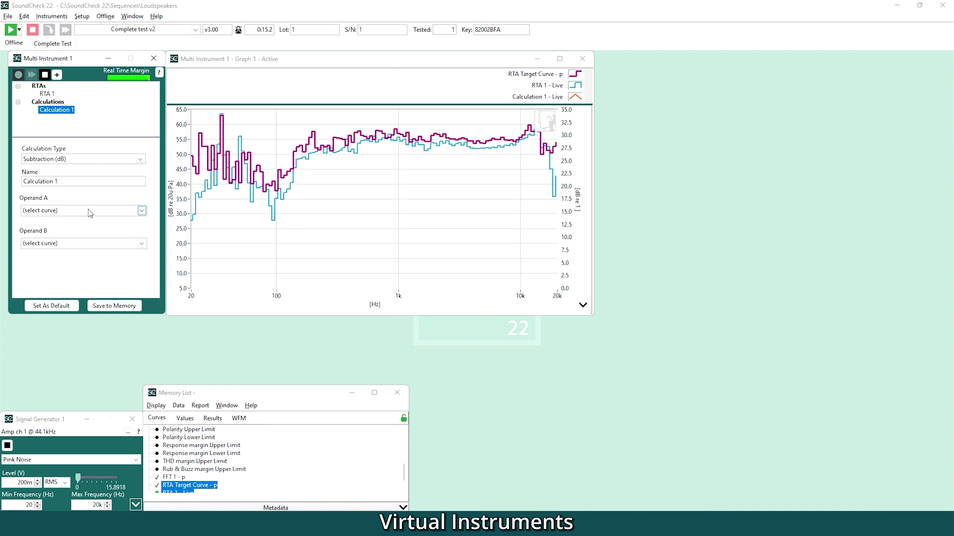
{"action": "left_click", "coordinate": [90, 212]}
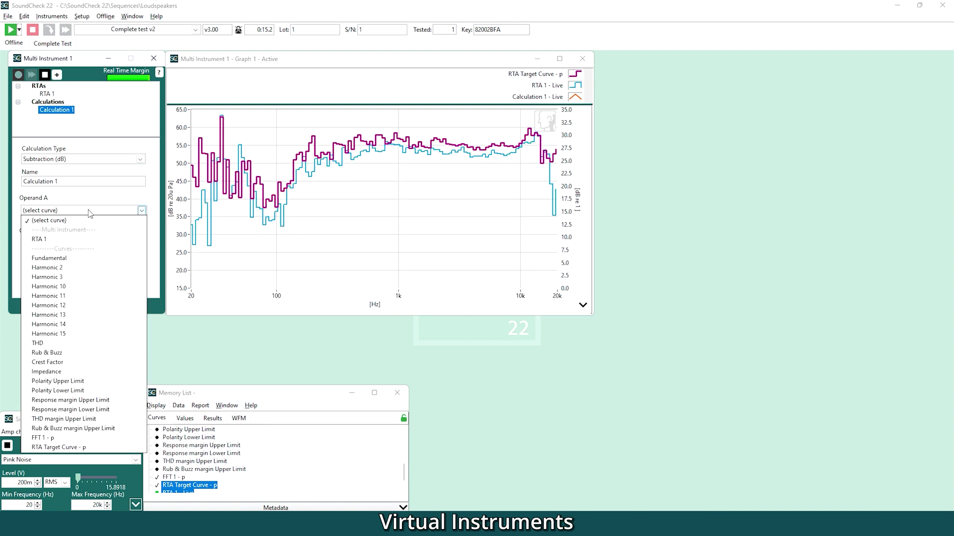
{"action": "left_click", "coordinate": [88, 240]}
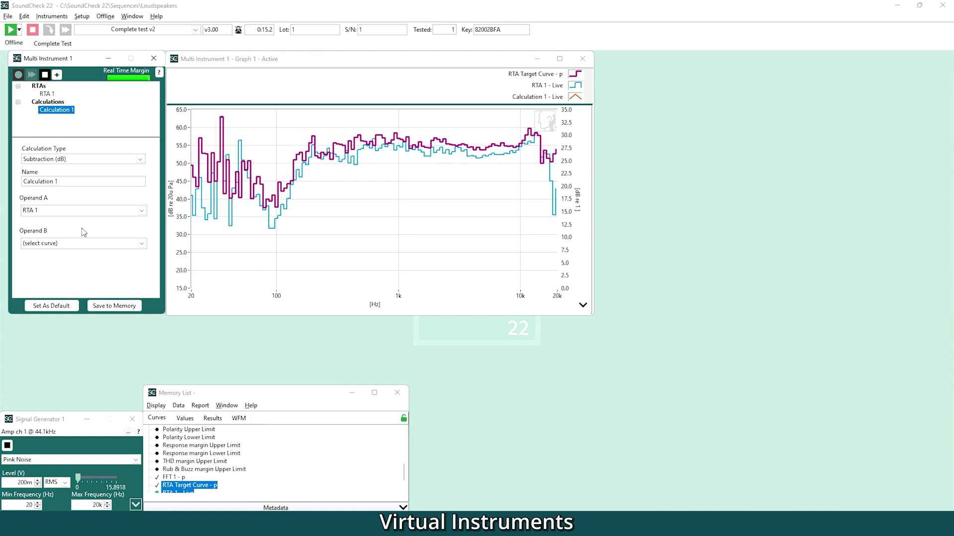
{"action": "left_click", "coordinate": [79, 243]}
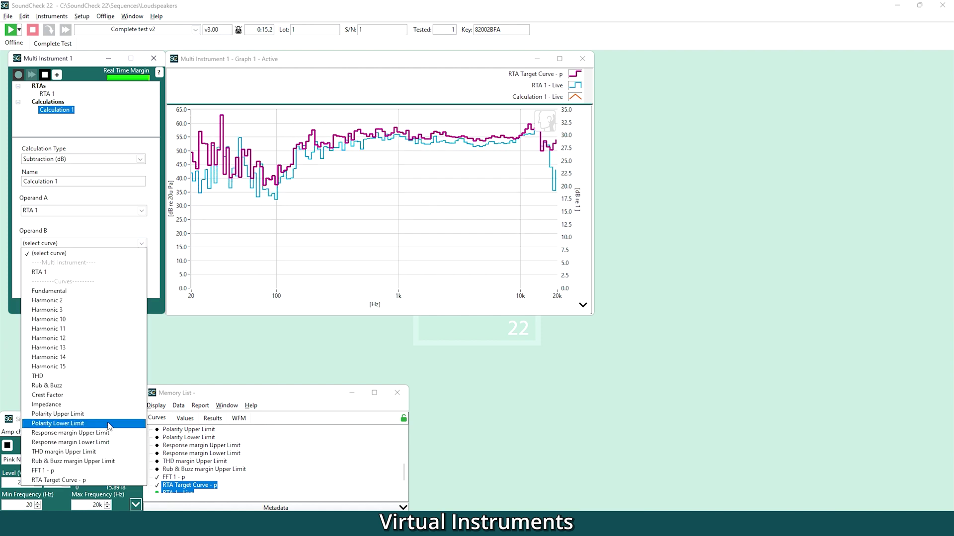
{"action": "left_click", "coordinate": [108, 480]}
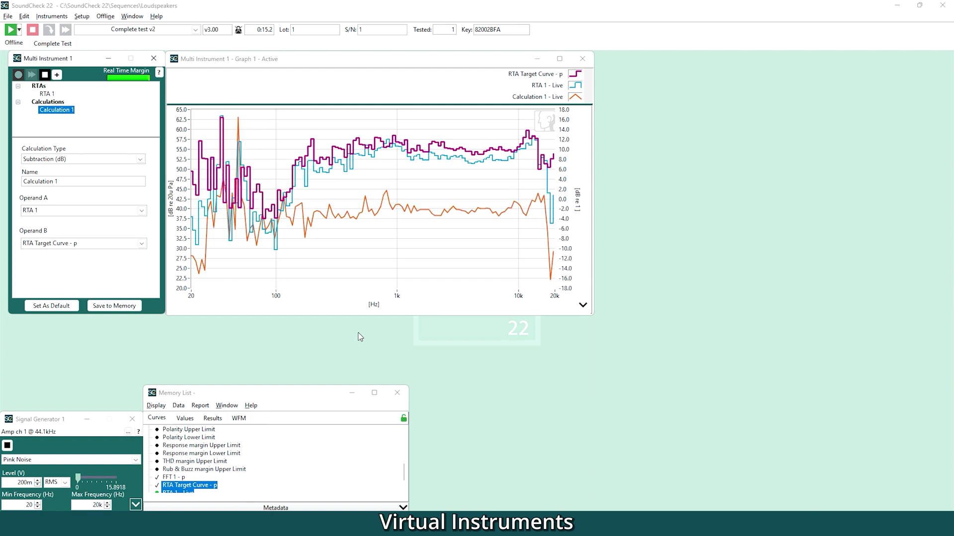
Step: Add Calculation 2 as Addition (dB), browsing both operand lists without selecting curves
{"action": "left_click", "coordinate": [57, 75]}
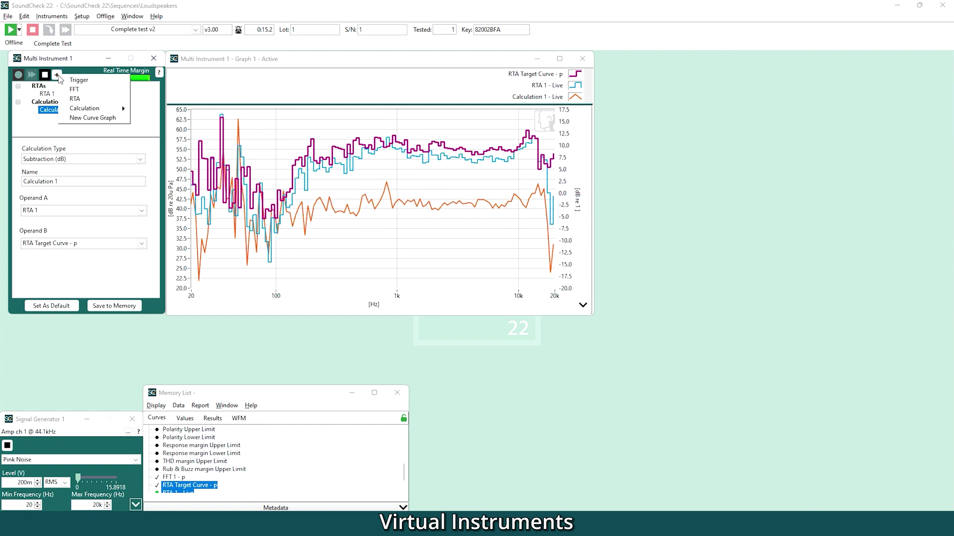
{"action": "mouse_move", "coordinate": [60, 109]}
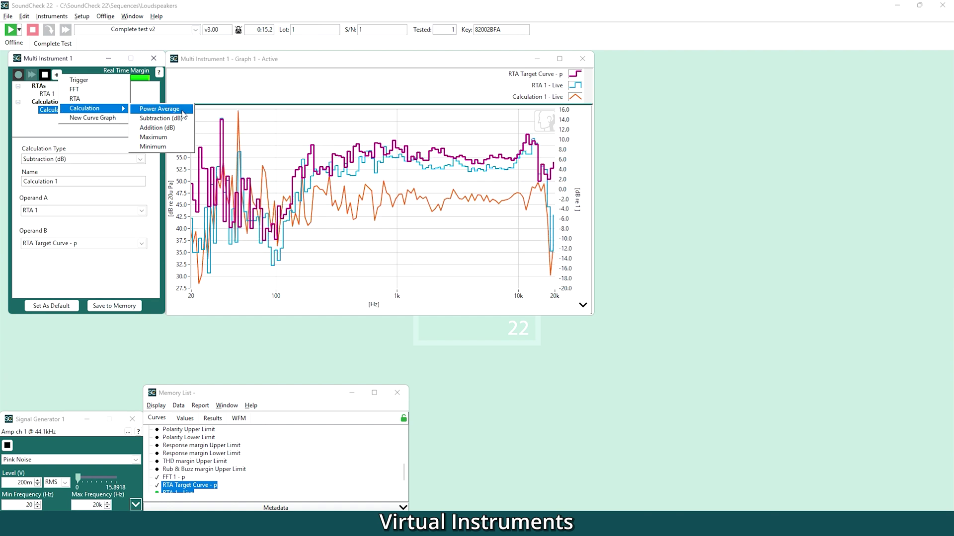
{"action": "left_click", "coordinate": [180, 128]}
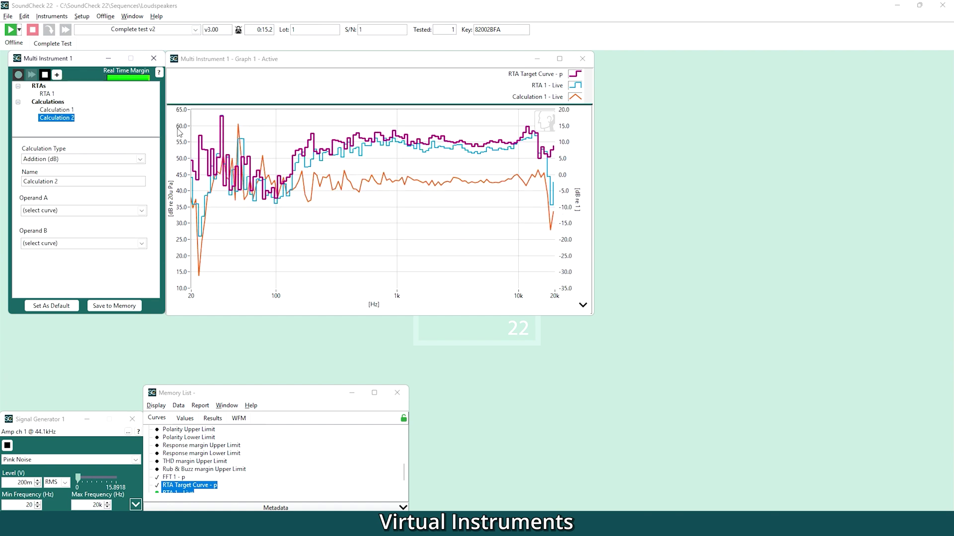
{"action": "left_click", "coordinate": [141, 211]}
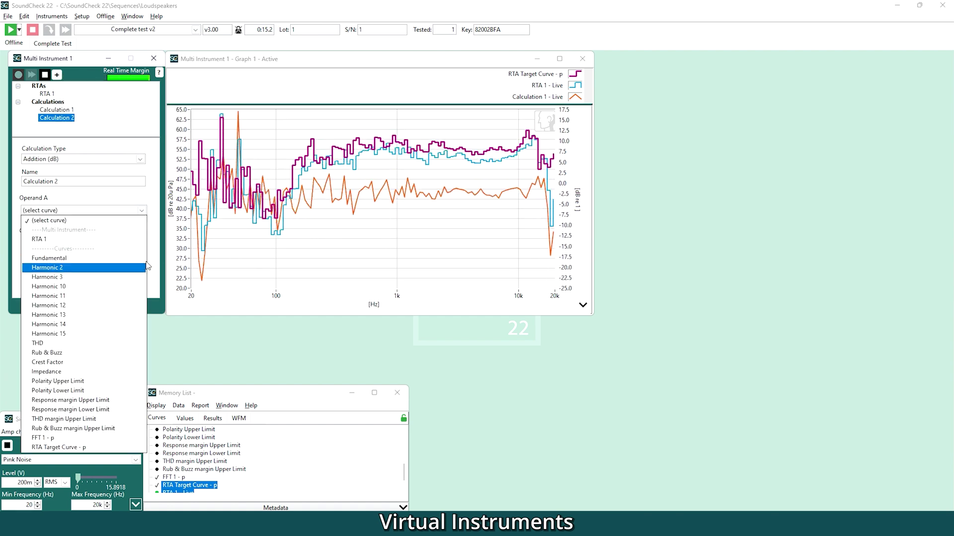
{"action": "left_click", "coordinate": [151, 244]}
{"action": "left_click", "coordinate": [141, 244]}
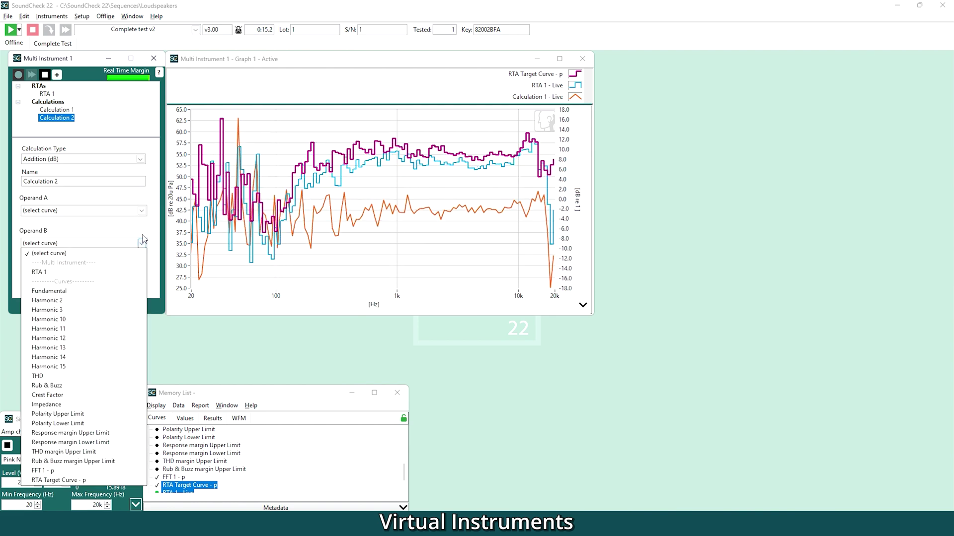
{"action": "left_click", "coordinate": [159, 236]}
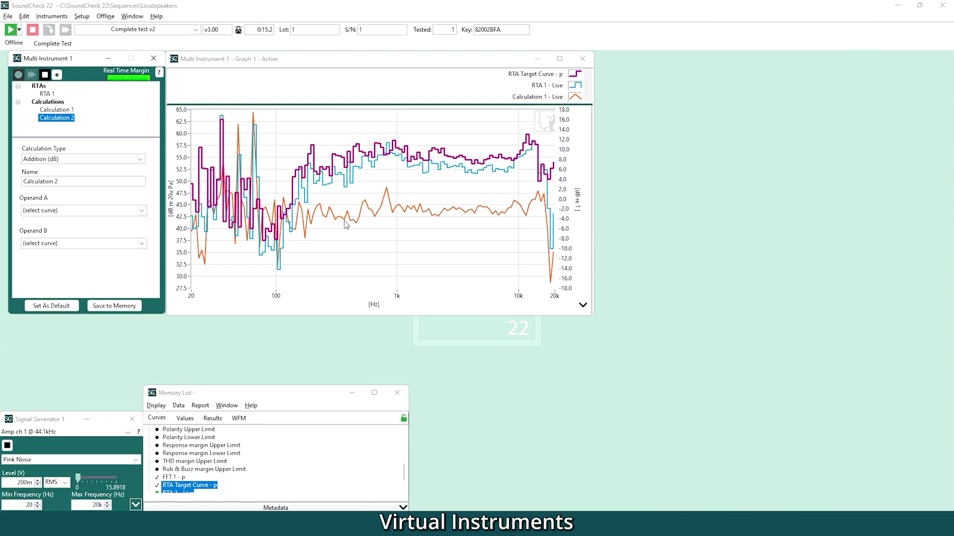